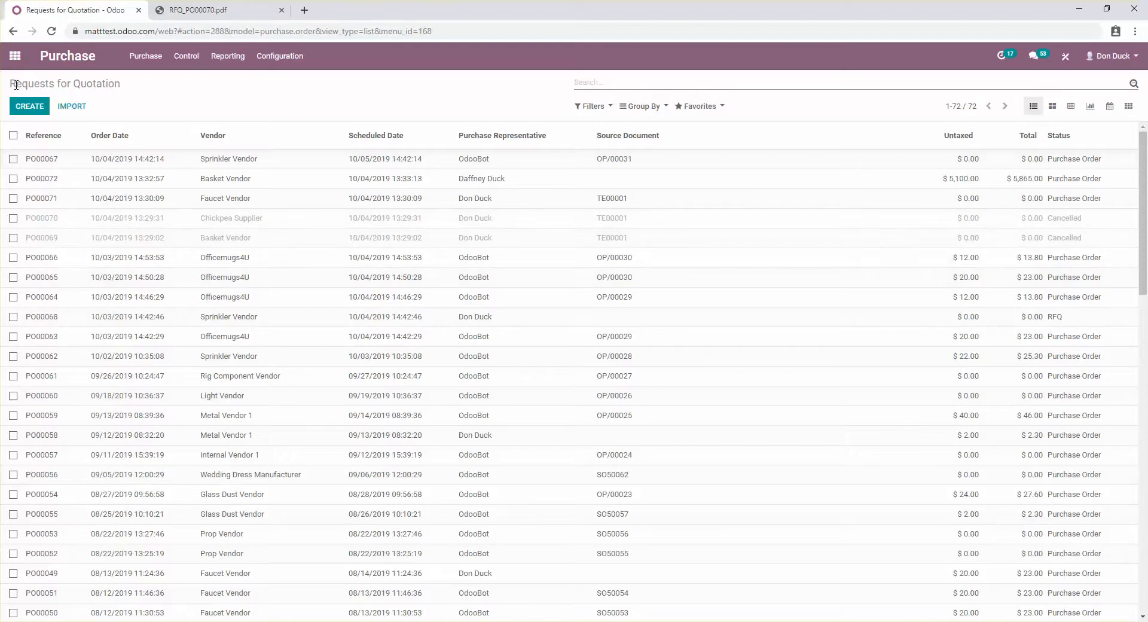
{"action": "left_click", "coordinate": [147, 59]}
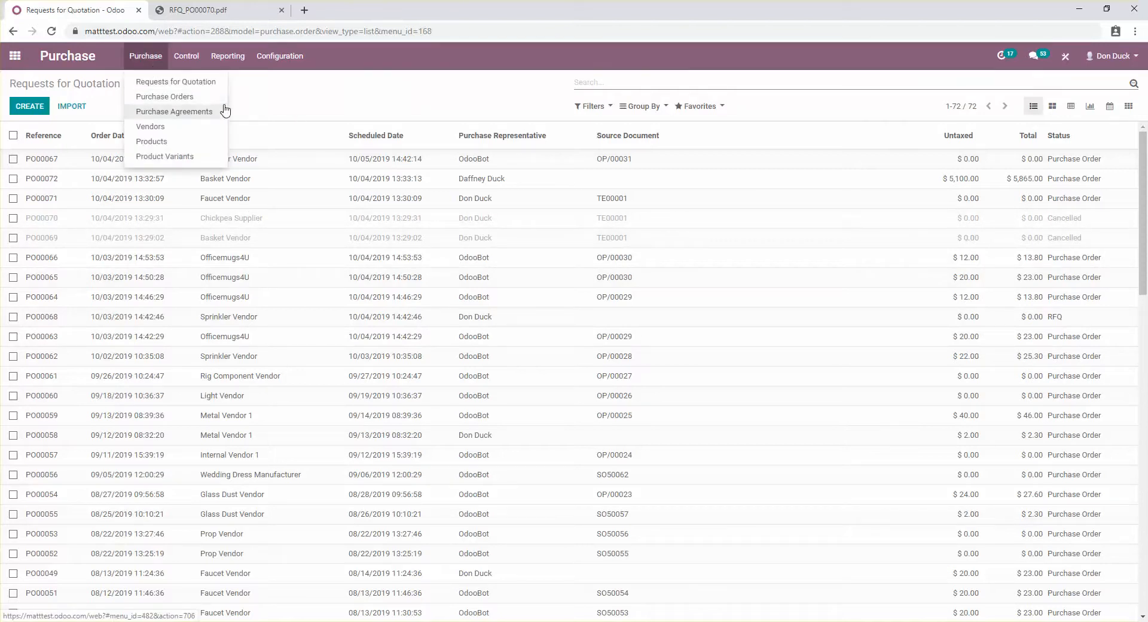
{"action": "left_click", "coordinate": [331, 90]}
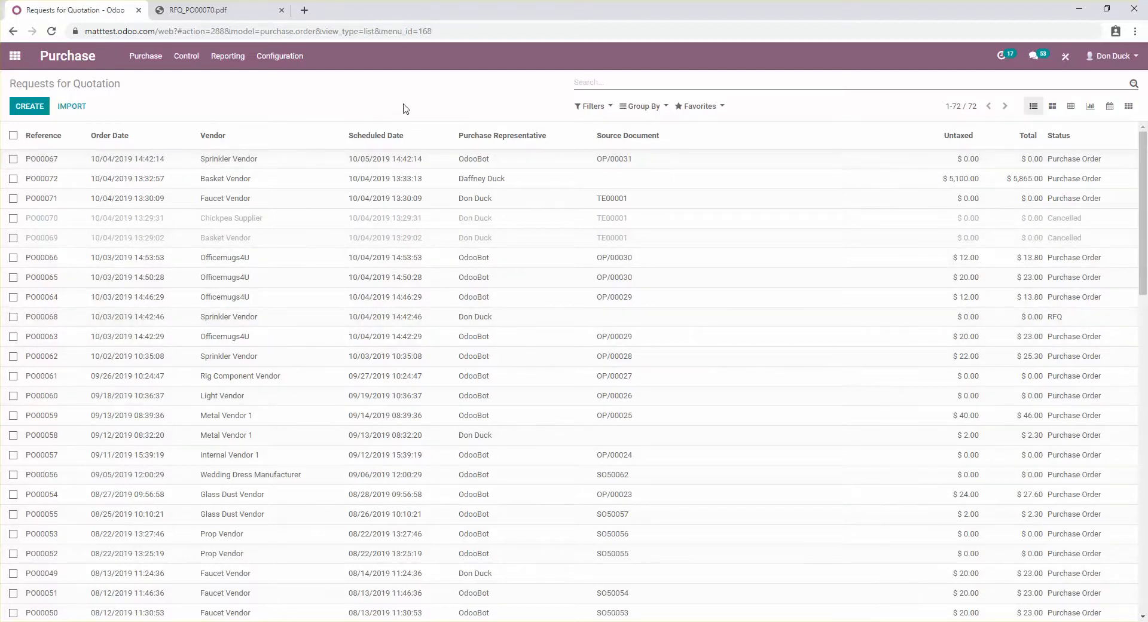
{"action": "left_click", "coordinate": [603, 108]}
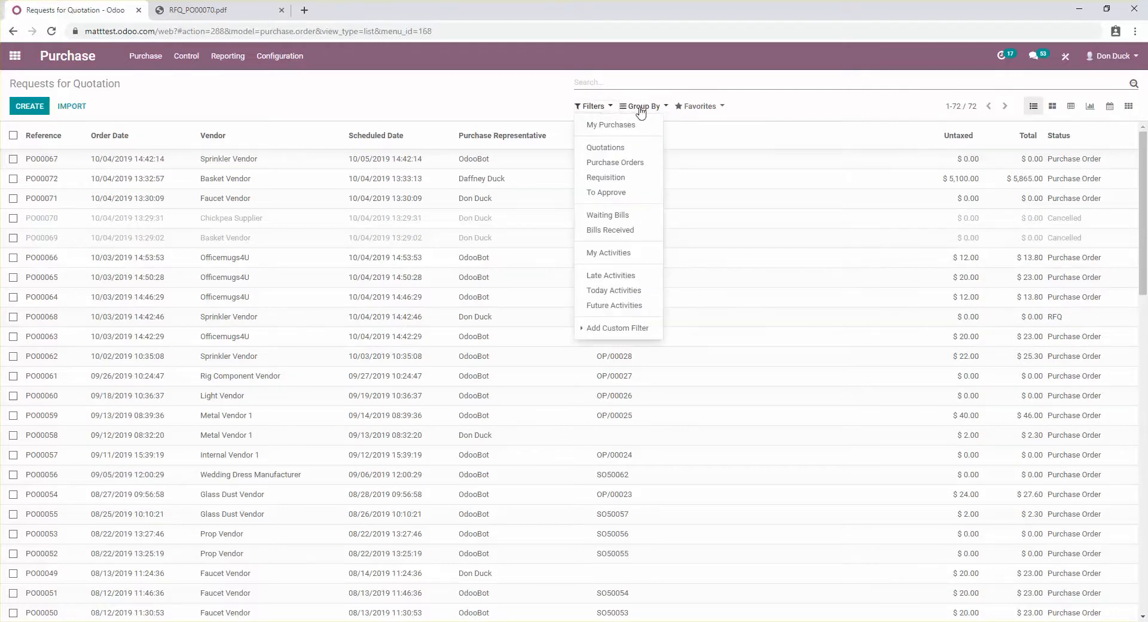
{"action": "left_click", "coordinate": [640, 107]}
{"action": "left_click", "coordinate": [621, 111]}
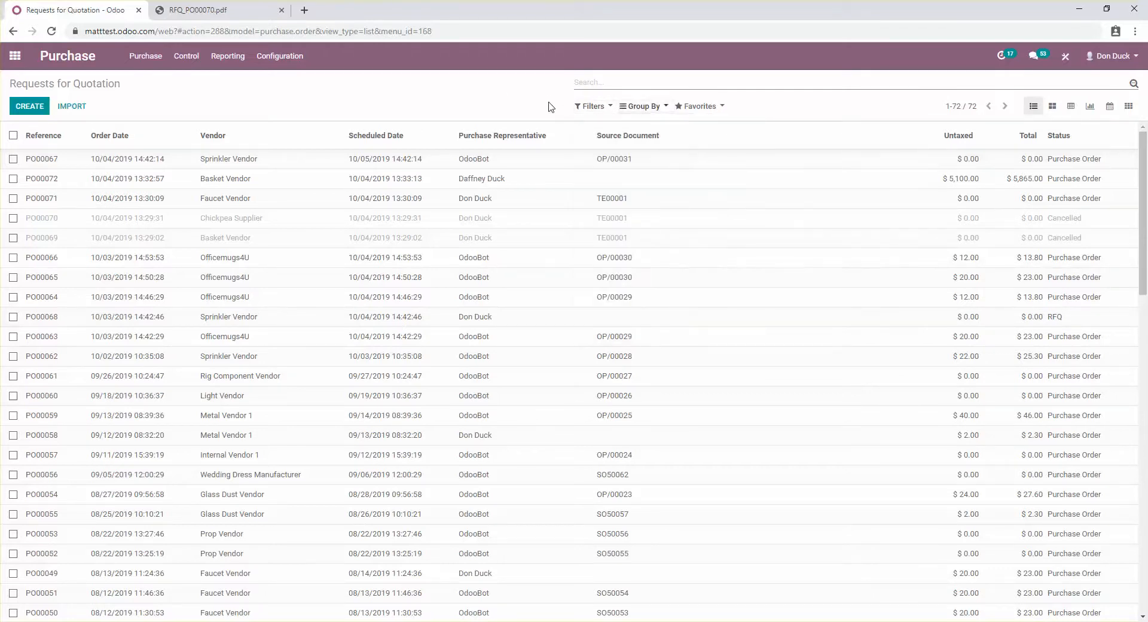
{"action": "left_click", "coordinate": [601, 109]}
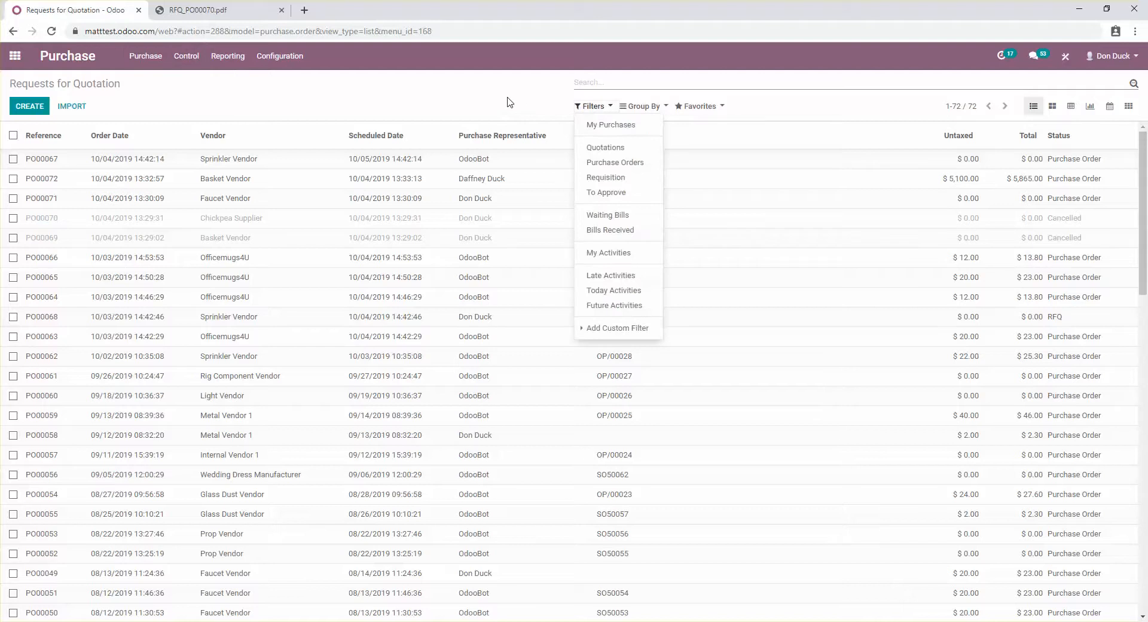
Review the order approval and purchase agreement options in the Purchase settings and save the settings
{"action": "left_click", "coordinate": [280, 55]}
{"action": "left_click", "coordinate": [293, 81]}
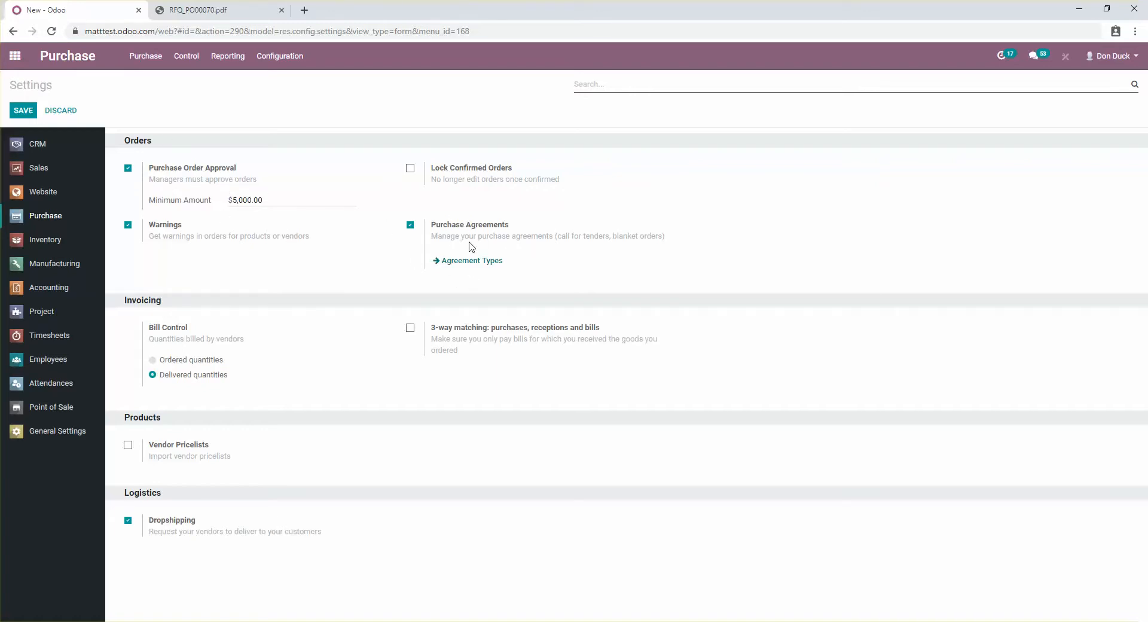
{"action": "mouse_move", "coordinate": [571, 239]}
{"action": "left_click", "coordinate": [22, 111]}
{"action": "left_click_drag", "start_coordinate": [153, 169], "coordinate": [245, 171]}
Open the first internal user's record from the user list in Settings to see its application access rights
{"action": "left_click", "coordinate": [13, 55]}
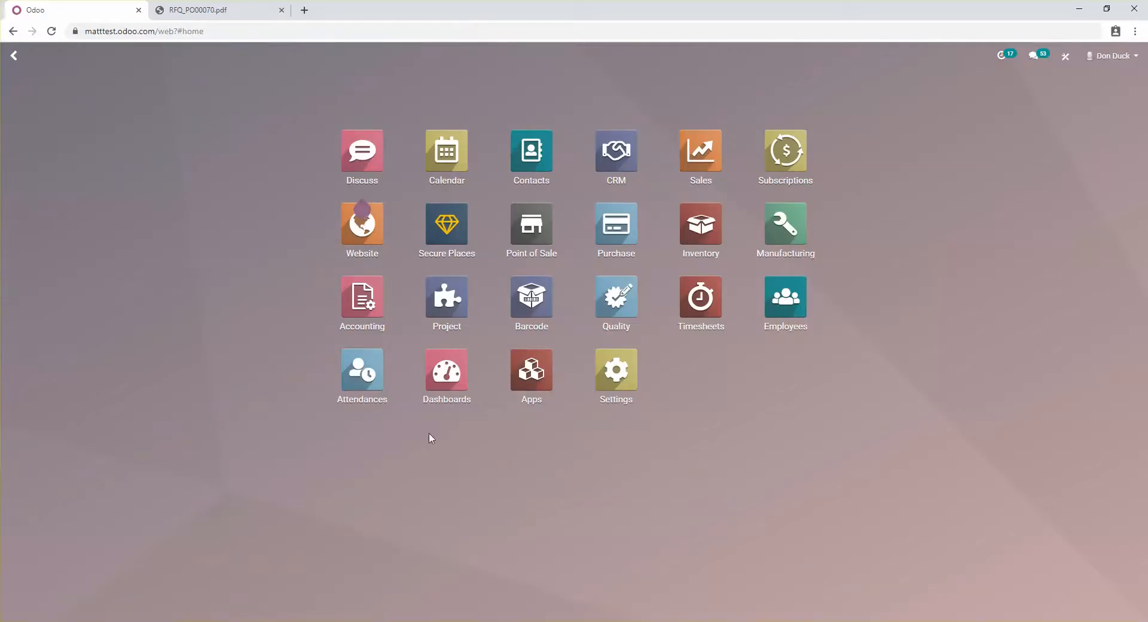
{"action": "left_click", "coordinate": [616, 377]}
{"action": "left_click", "coordinate": [576, 151]}
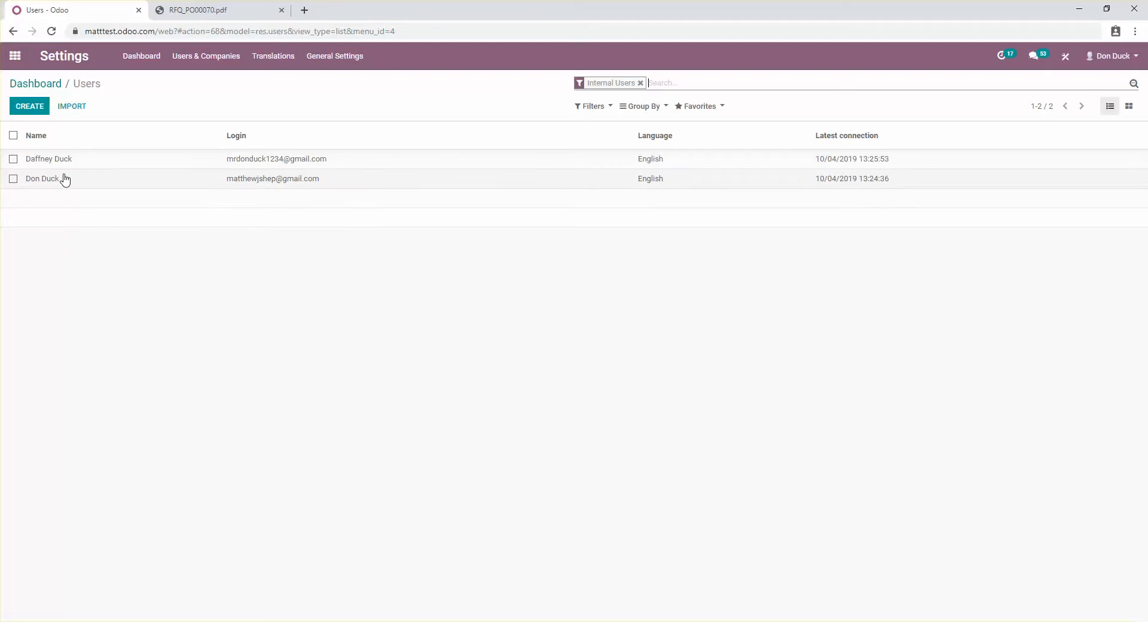
{"action": "left_click", "coordinate": [91, 159]}
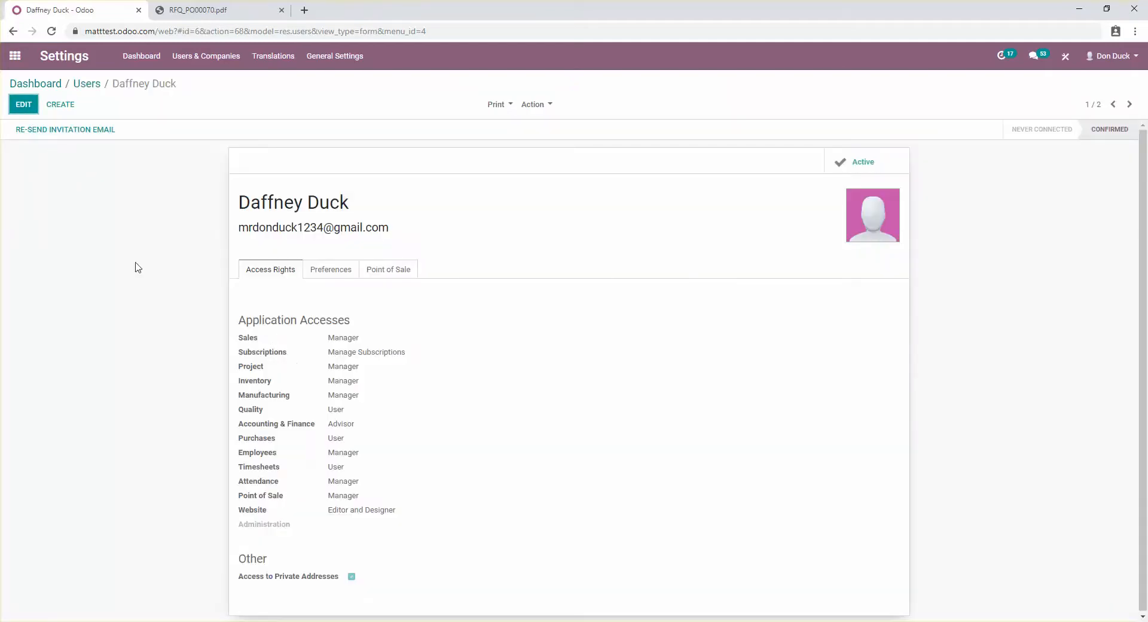
Edit the user's access rights with Purchases set to User and save the record
{"action": "left_click", "coordinate": [24, 105]}
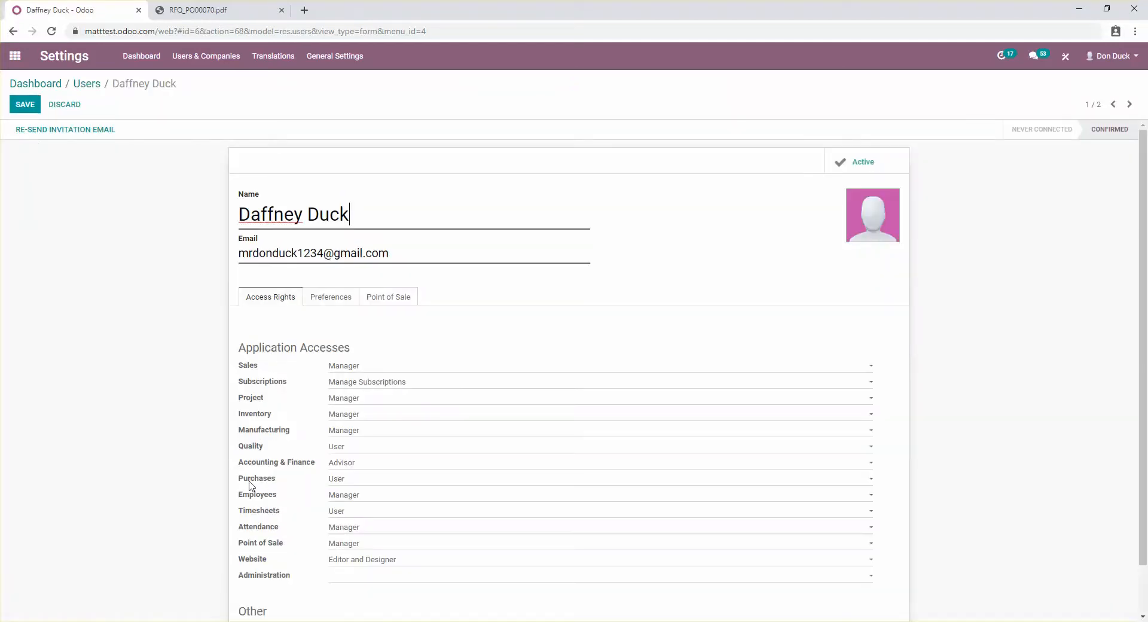
{"action": "left_click_drag", "start_coordinate": [249, 480], "coordinate": [343, 490]}
{"action": "left_click", "coordinate": [348, 480]}
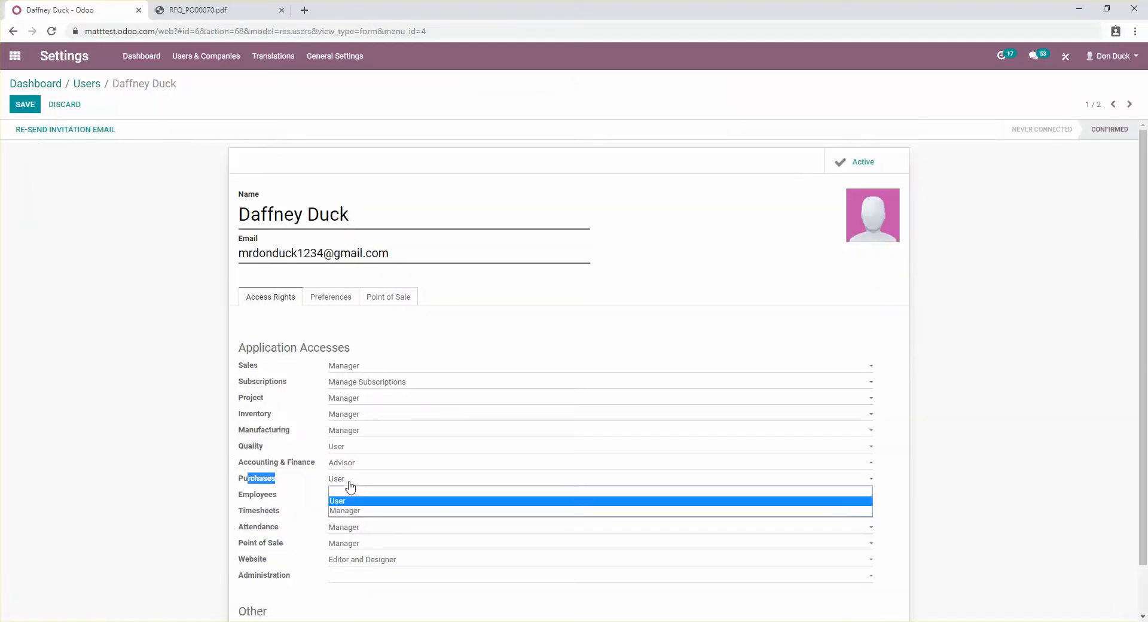
{"action": "left_click", "coordinate": [350, 502]}
{"action": "left_click", "coordinate": [140, 460]}
{"action": "left_click", "coordinate": [25, 105]}
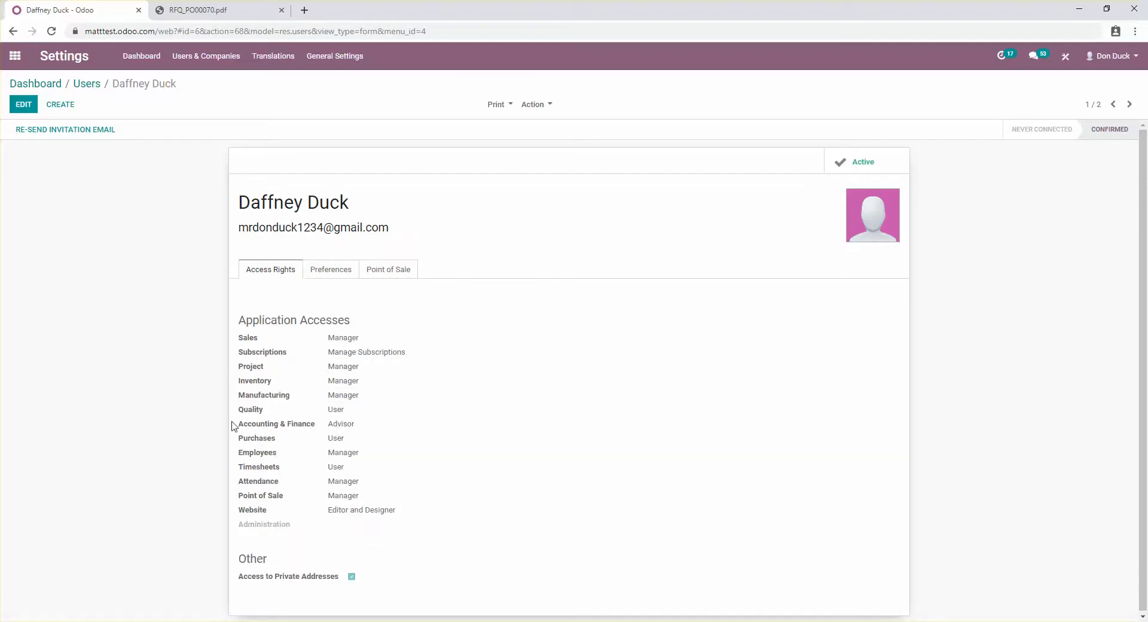
Return to the Purchase app, and bring the restricted user's incognito browser window forward at full size
{"action": "left_click", "coordinate": [15, 55]}
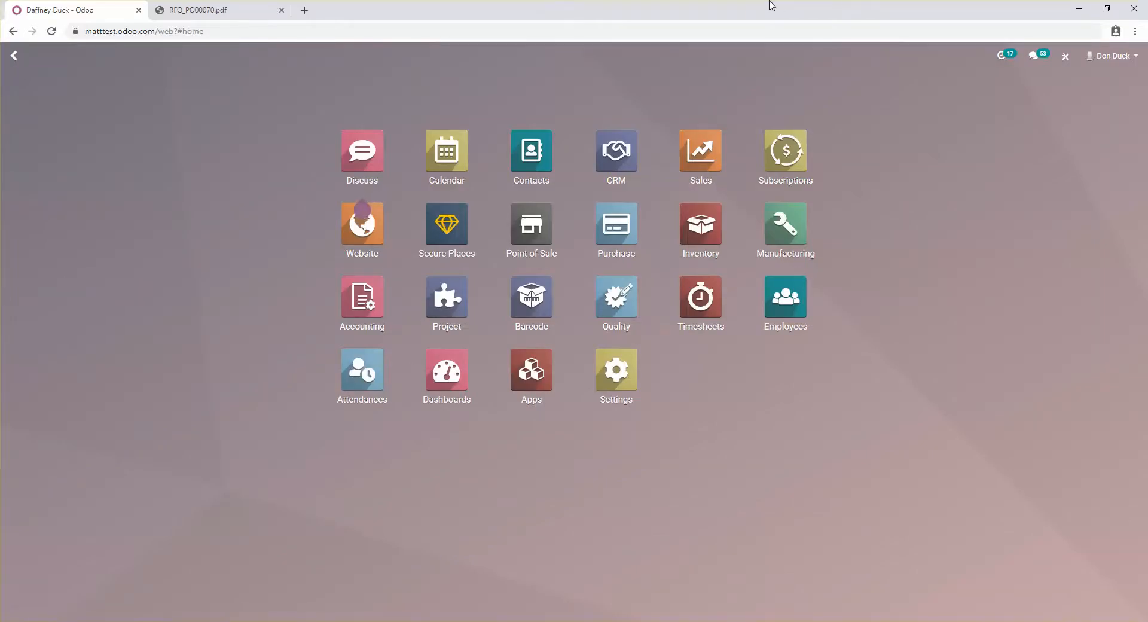
{"action": "left_click", "coordinate": [617, 232]}
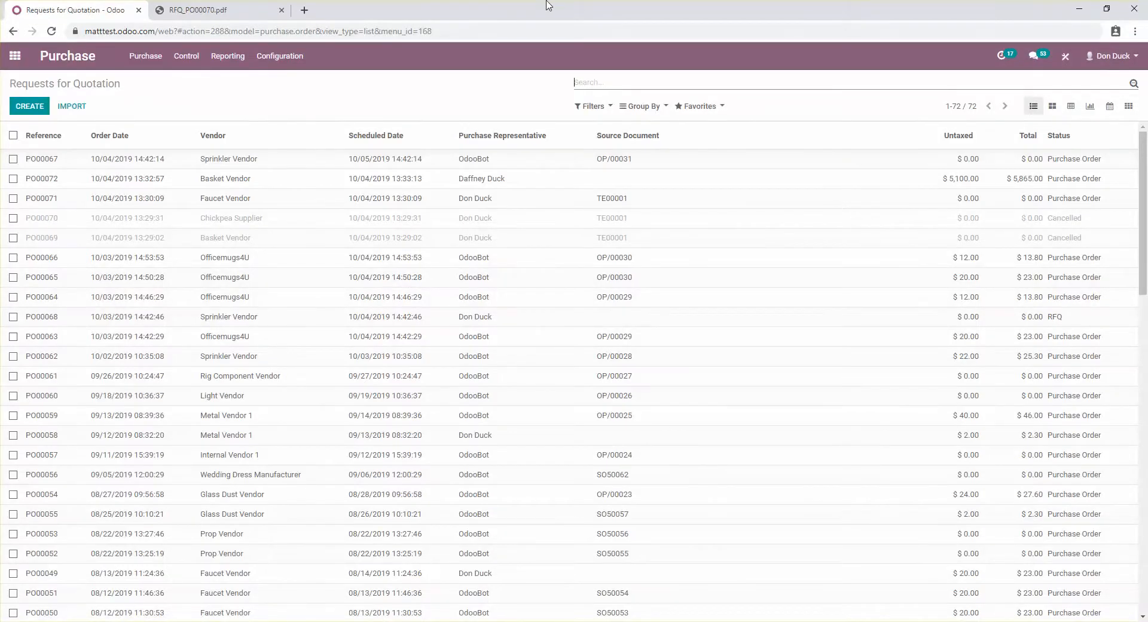
{"action": "left_click_drag", "start_coordinate": [545, 4], "coordinate": [495, 104]}
{"action": "left_click_drag", "start_coordinate": [717, 106], "coordinate": [715, 100]}
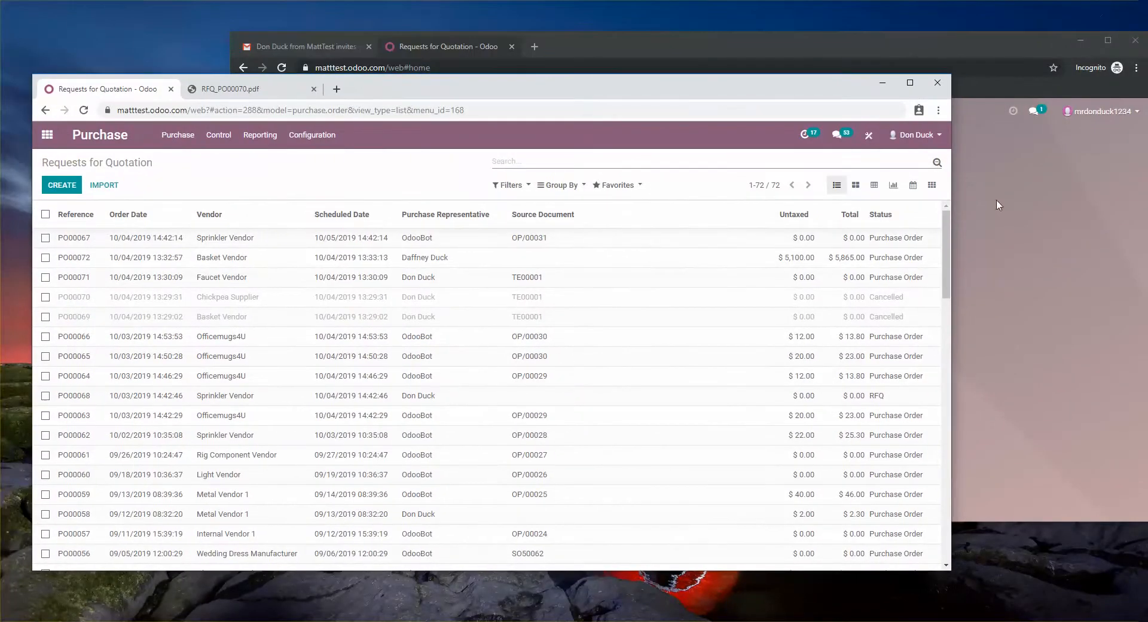
{"action": "left_click", "coordinate": [1014, 332]}
{"action": "left_click_drag", "start_coordinate": [685, 50], "coordinate": [565, 42]}
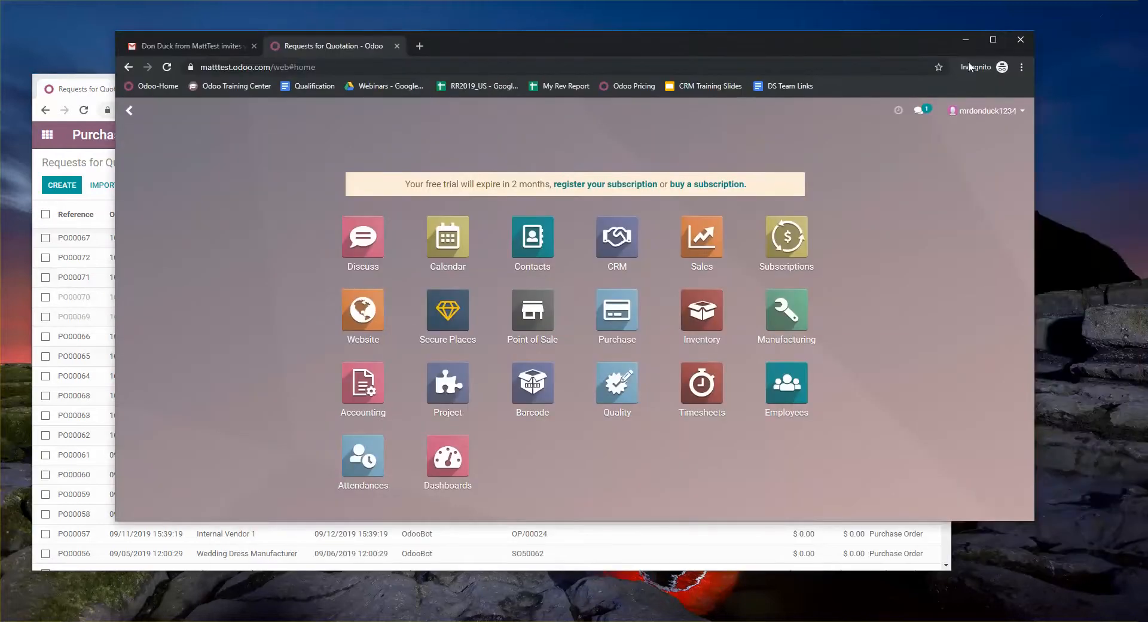
{"action": "left_click", "coordinate": [999, 39]}
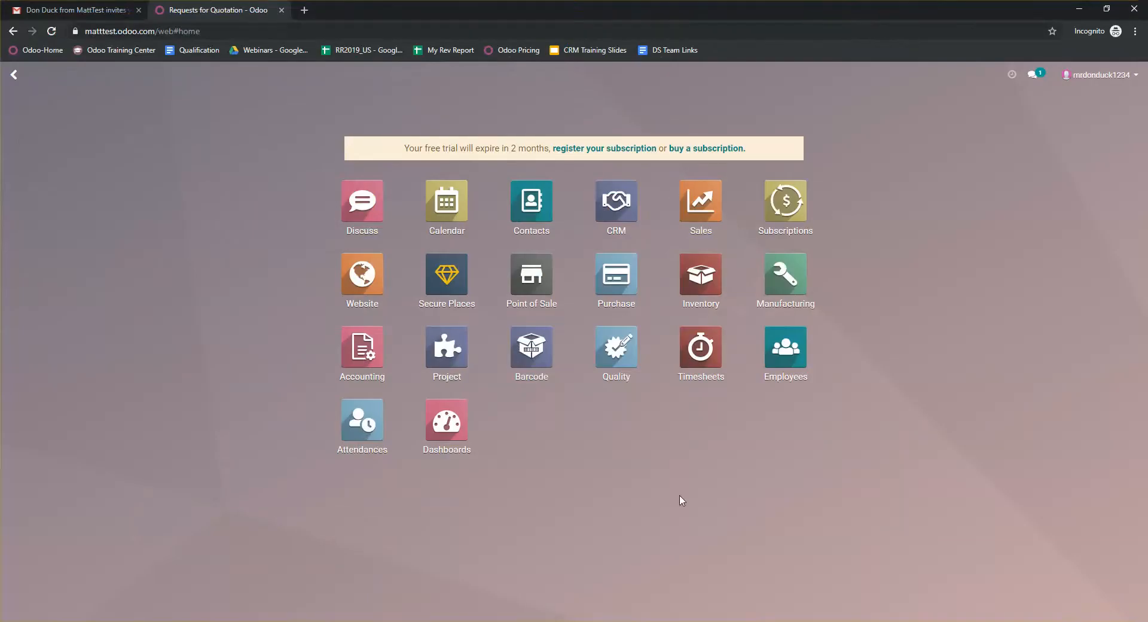
Create a new request for quotation in the Purchase app with Basket Vendor as the vendor
{"action": "left_click", "coordinate": [619, 288]}
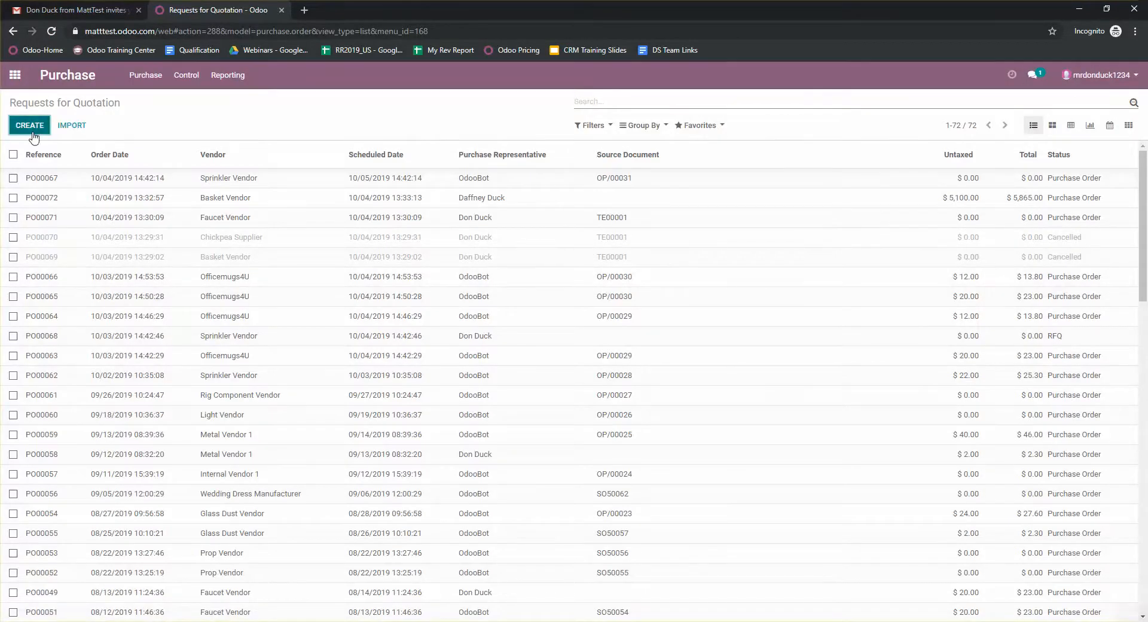
{"action": "left_click", "coordinate": [30, 125]}
{"action": "left_click", "coordinate": [150, 242]}
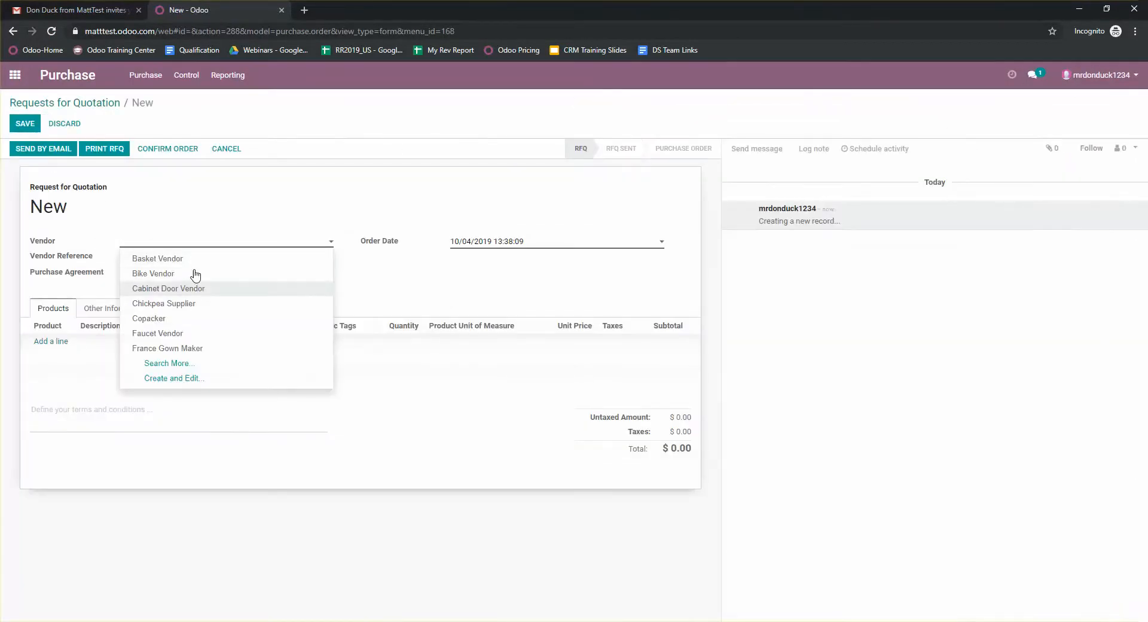
{"action": "left_click", "coordinate": [223, 259]}
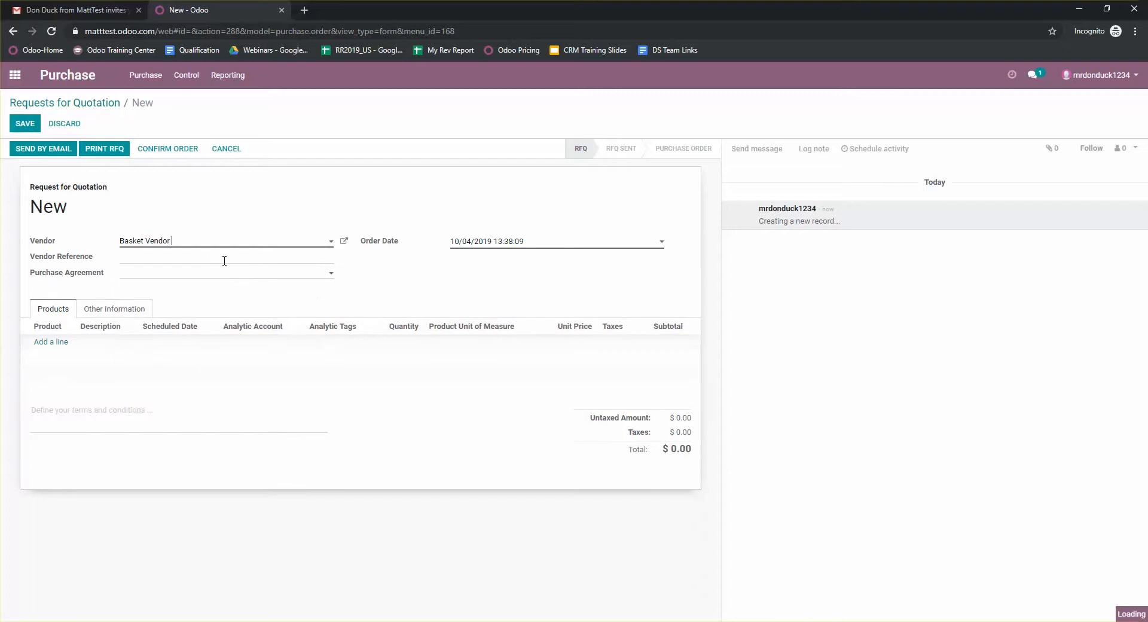
Add a Bike Bowl product line with a unit price of 5,200 and save the request for quotation
{"action": "left_click", "coordinate": [52, 342]}
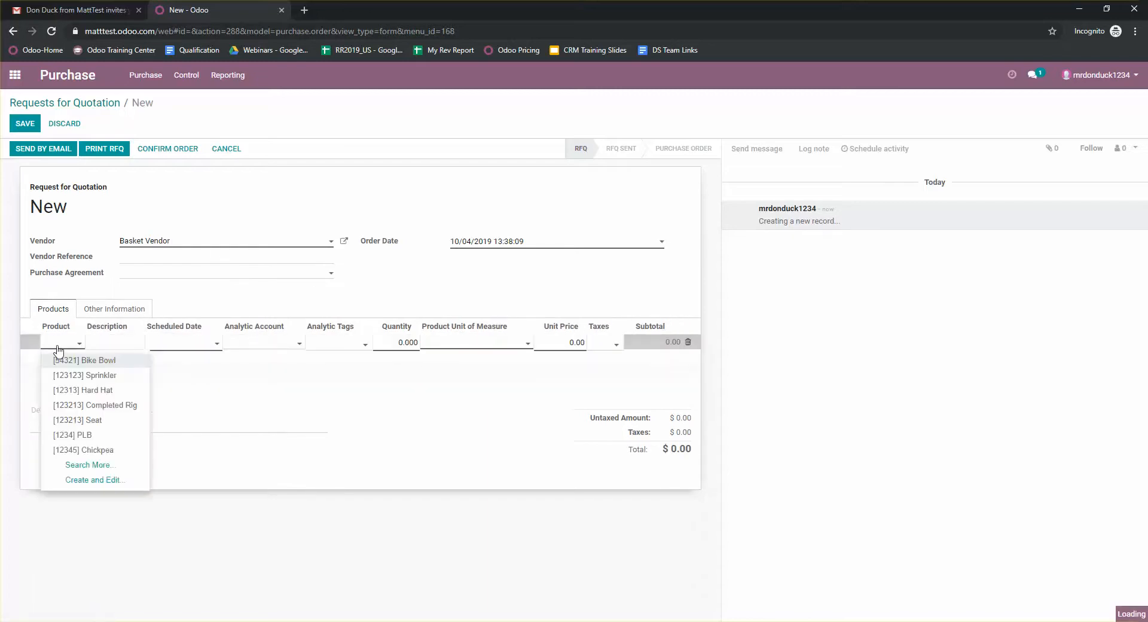
{"action": "left_click", "coordinate": [100, 361]}
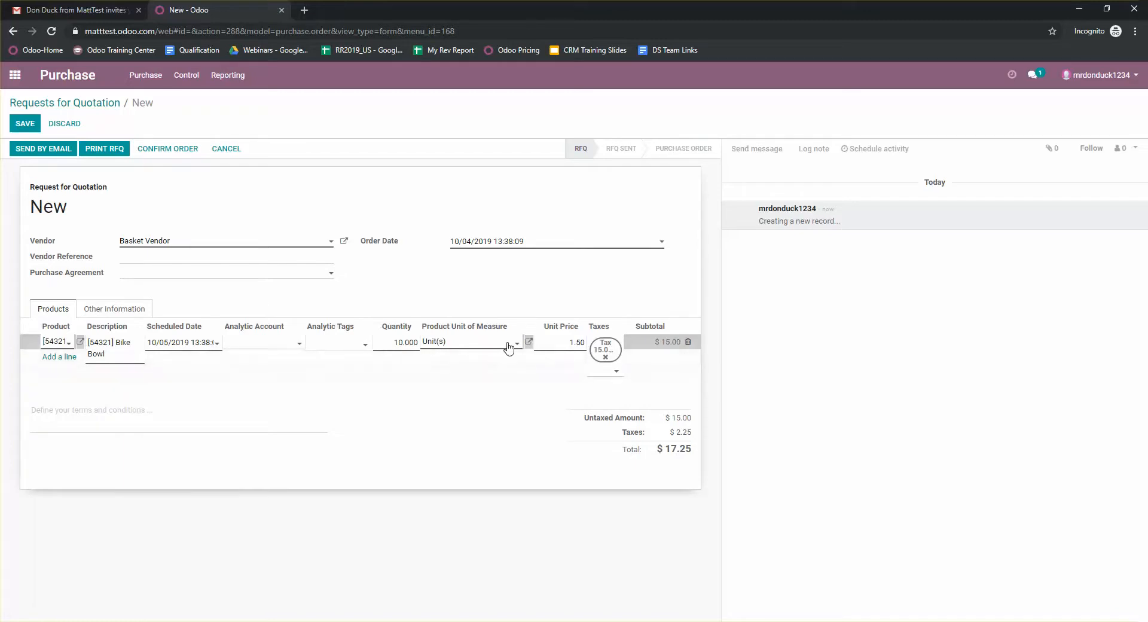
{"action": "left_click", "coordinate": [555, 343]}
{"action": "type", "text": "5,"}
{"action": "type", "text": "2"}
{"action": "type", "text": "00"}
{"action": "left_click", "coordinate": [511, 459]}
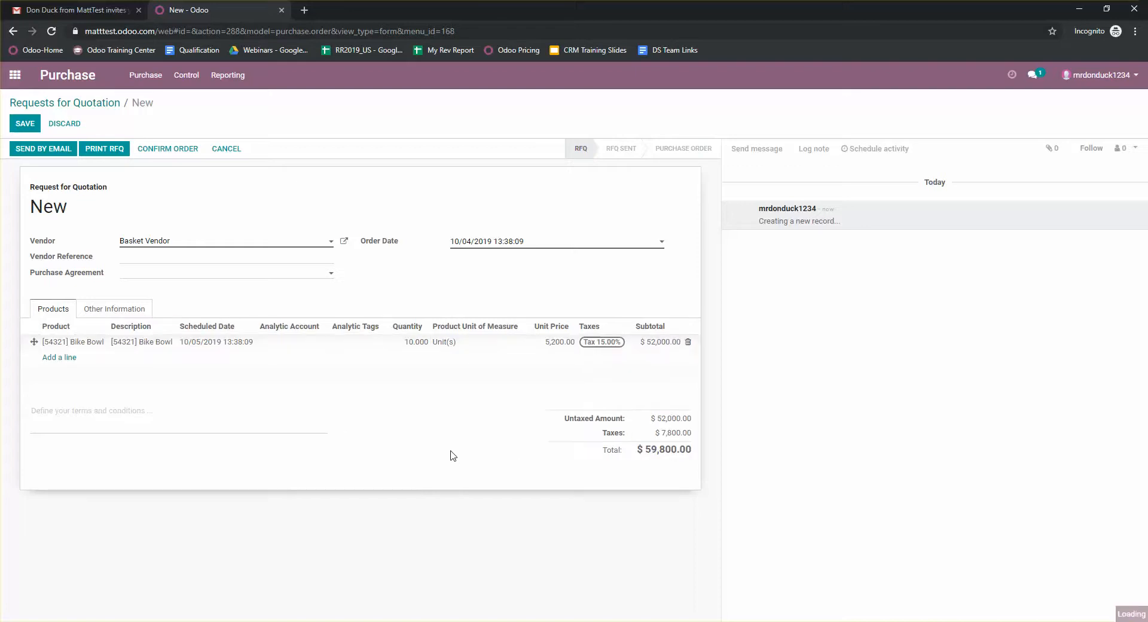
{"action": "left_click", "coordinate": [34, 122]}
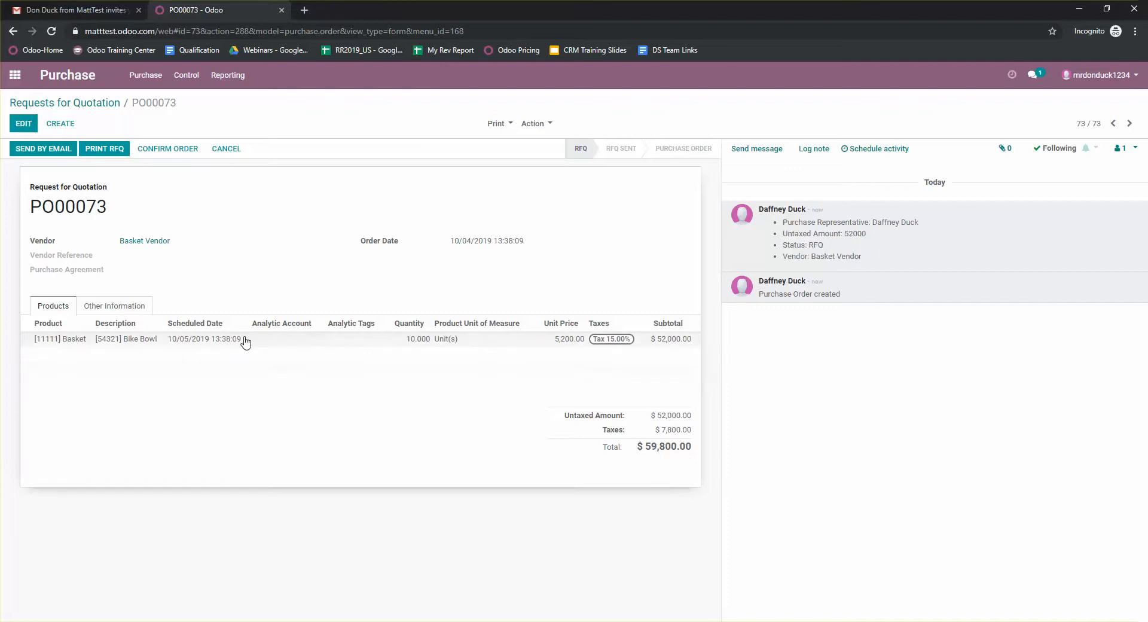
Email the request for quotation to Basket Vendor, viewing the attached RFQ_PO00073.pdf before sending
{"action": "left_click", "coordinate": [75, 154]}
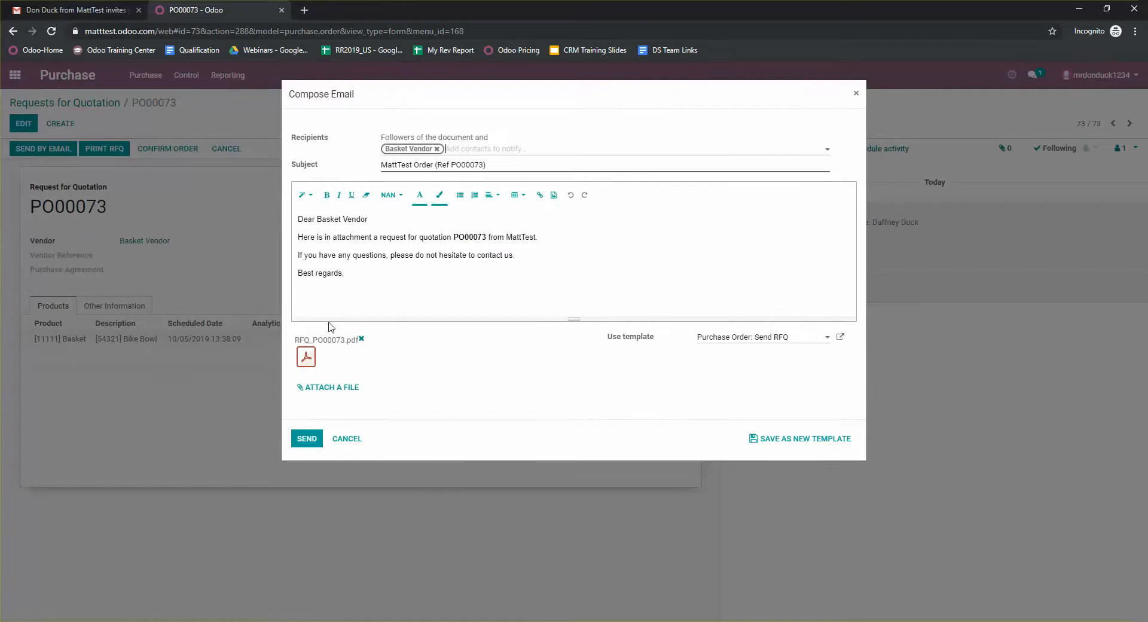
{"action": "left_click", "coordinate": [306, 357]}
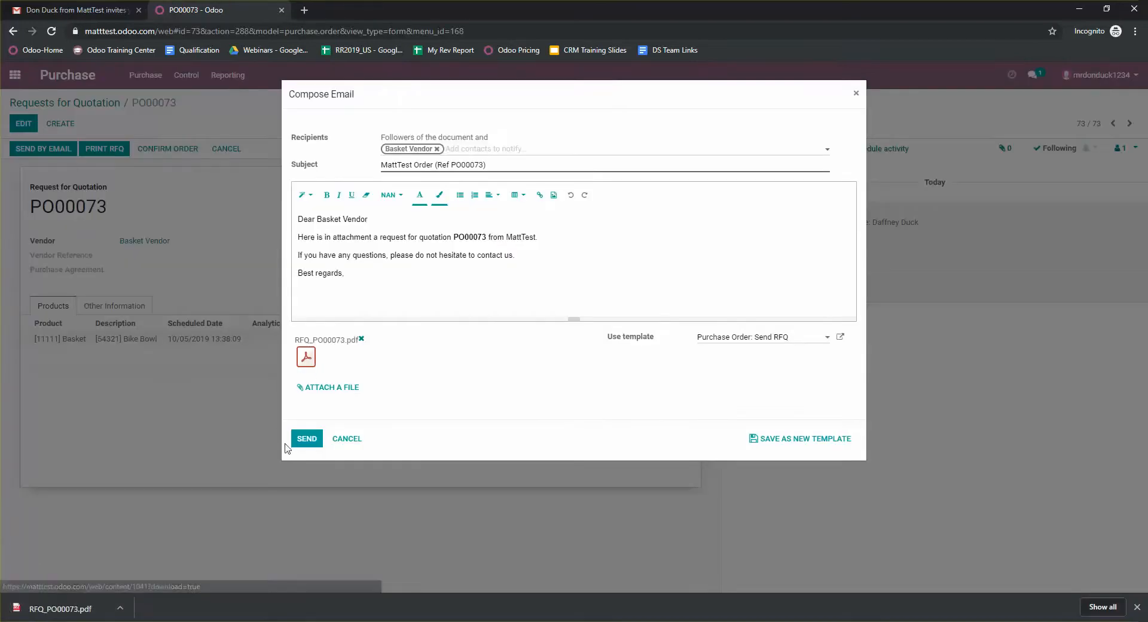
{"action": "left_click", "coordinate": [62, 608]}
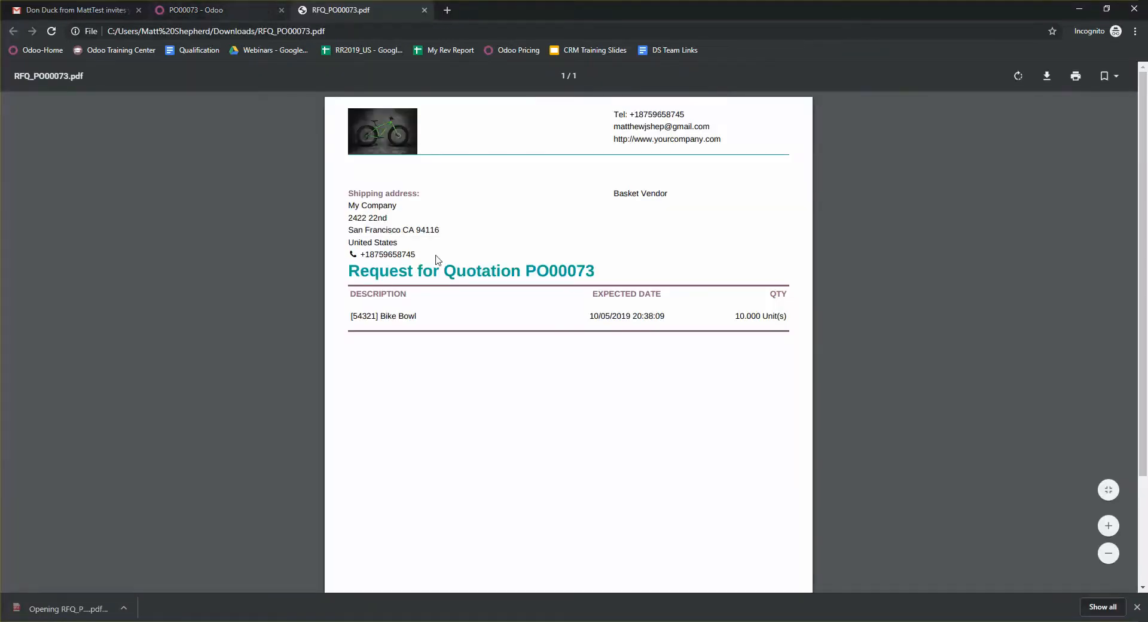
{"action": "left_click", "coordinate": [235, 12]}
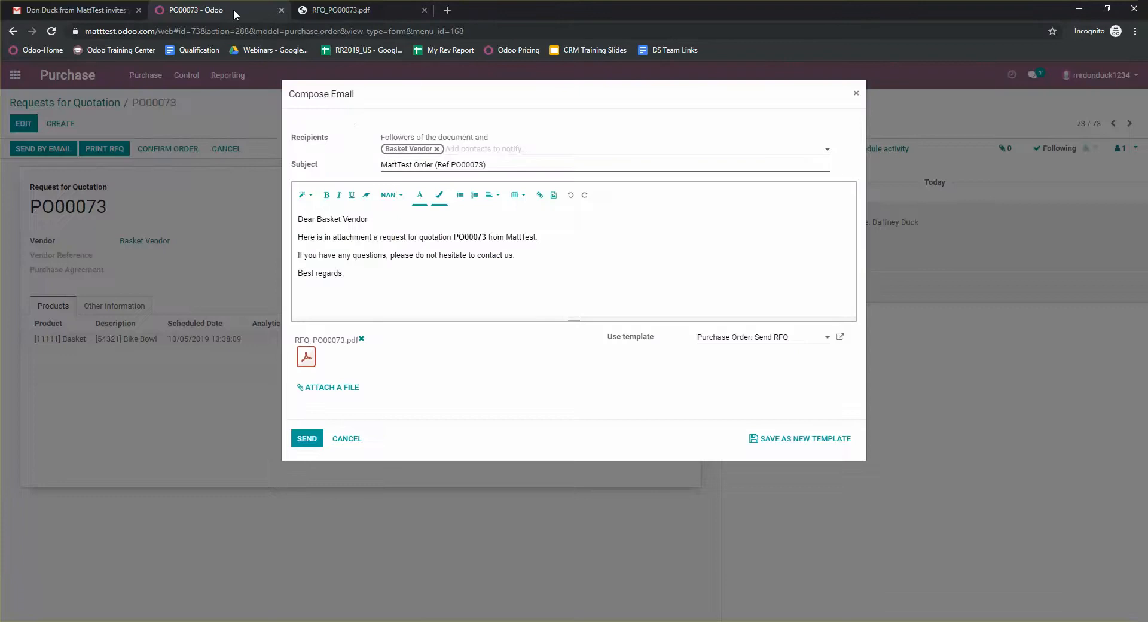
{"action": "left_click", "coordinate": [305, 438]}
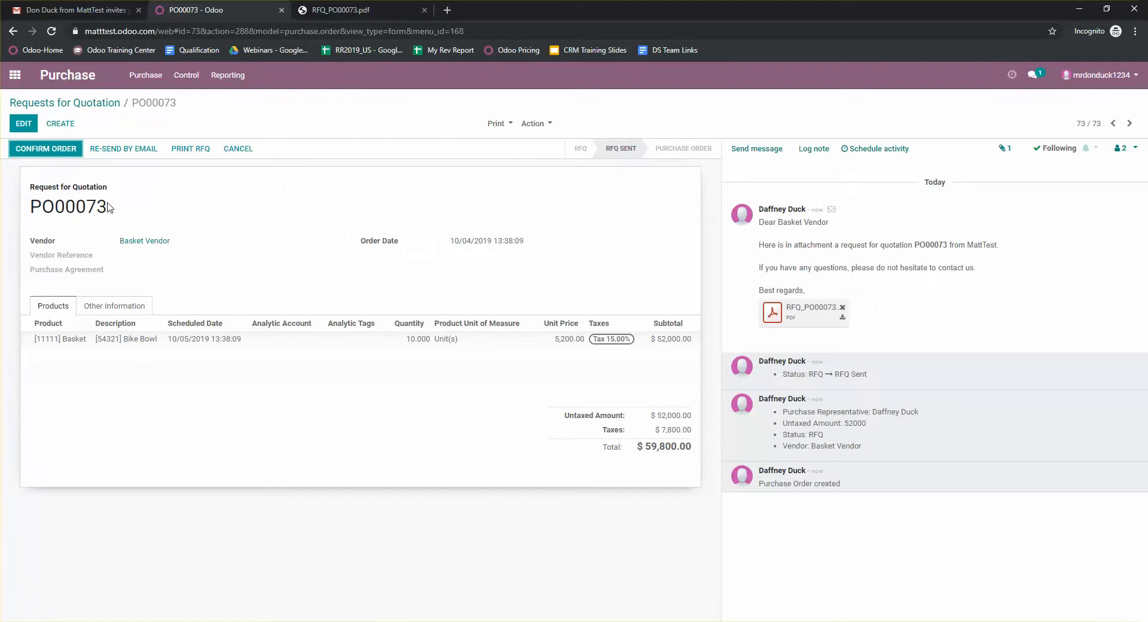
Confirm the order and check its total amount against the approval limit
{"action": "left_click", "coordinate": [55, 152]}
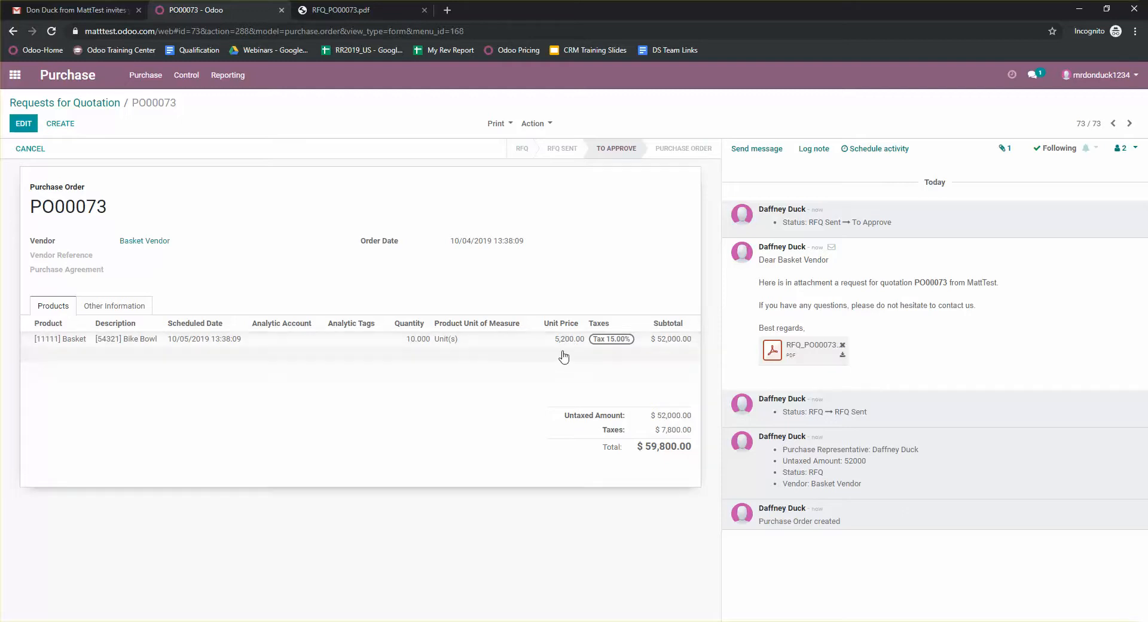
{"action": "left_click_drag", "start_coordinate": [624, 450], "coordinate": [691, 447]}
{"action": "left_click", "coordinate": [555, 392]}
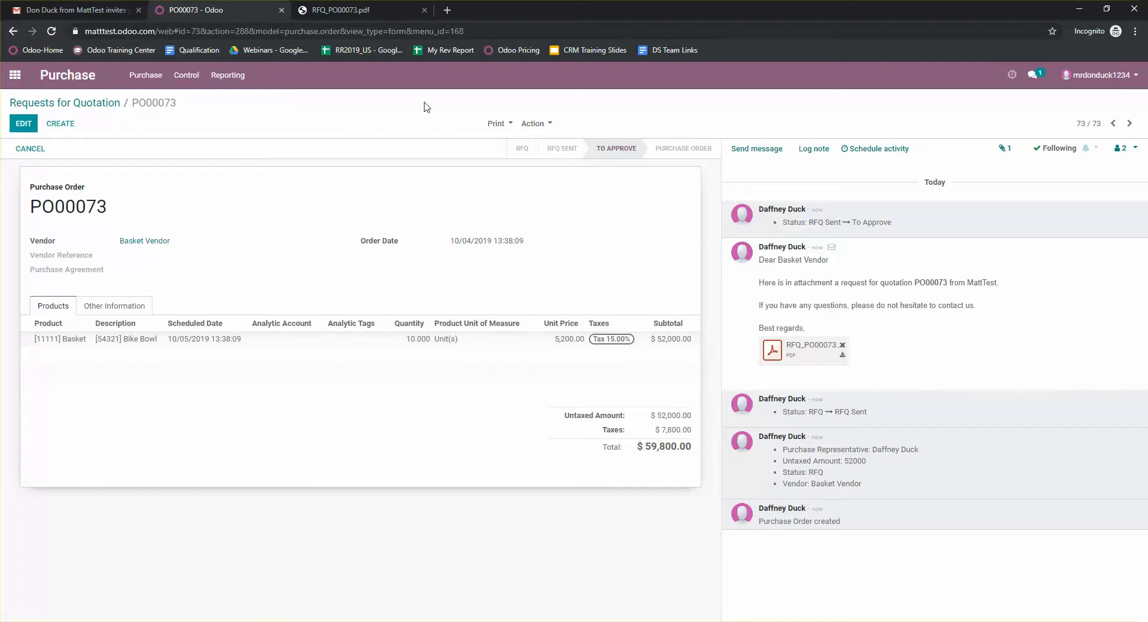
Switch back to the manager's browser window at full size and reload the list of requests for quotation
{"action": "double_click", "coordinate": [629, 14]}
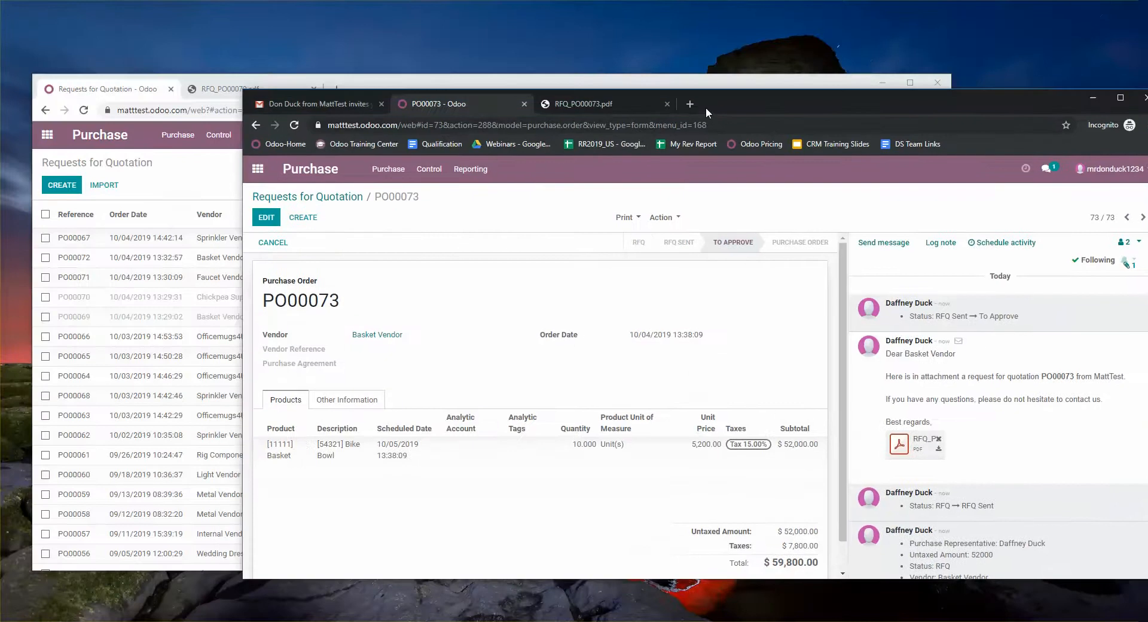
{"action": "left_click", "coordinate": [423, 84]}
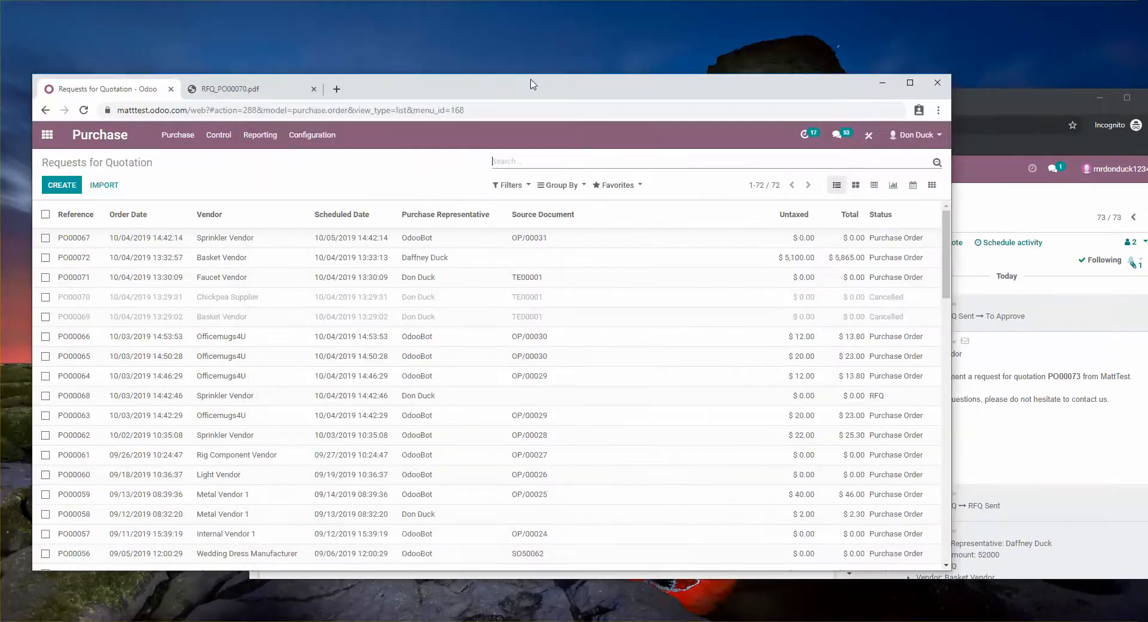
{"action": "left_click", "coordinate": [910, 81]}
{"action": "left_click", "coordinate": [346, 31]}
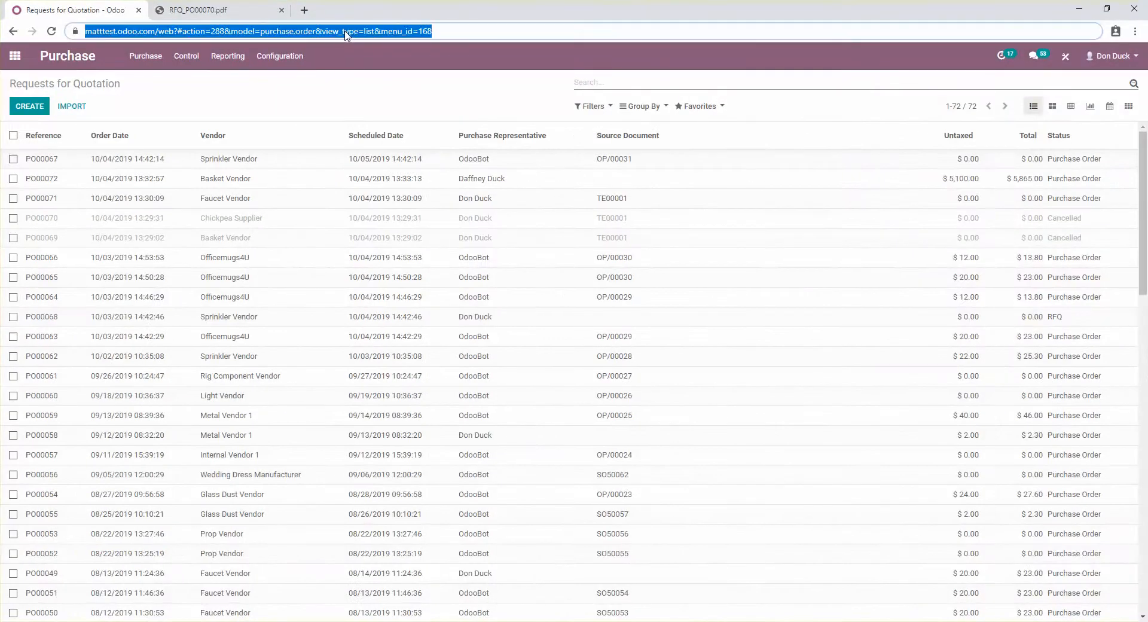
{"action": "key", "text": "Return"}
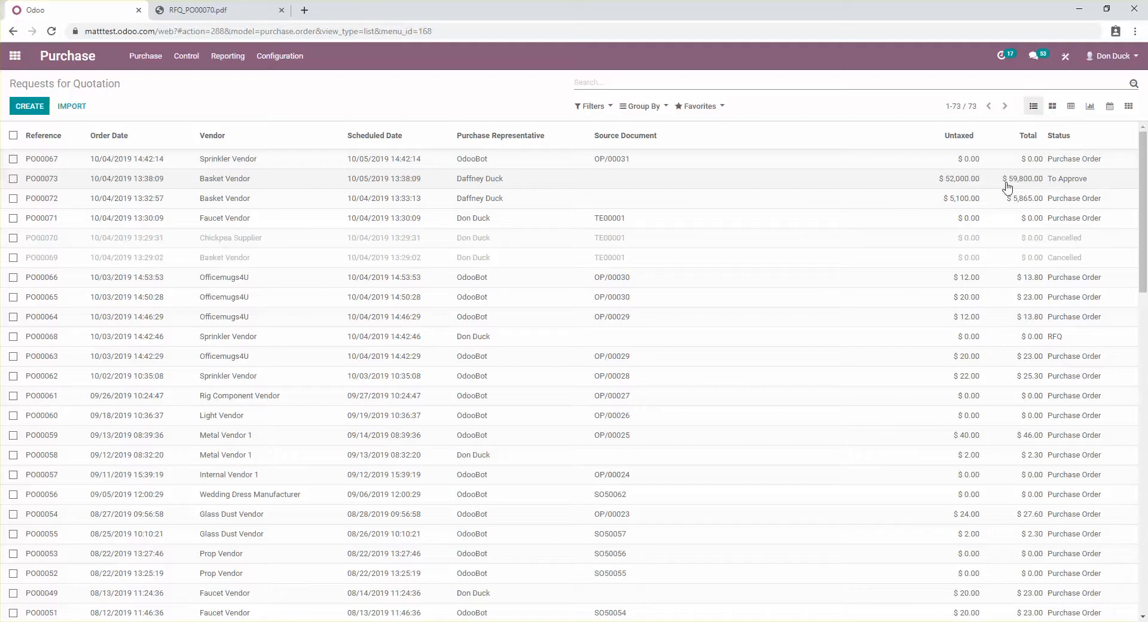
Filter the requests for quotation to those marked To Approve, and approve the Basket Vendor order
{"action": "left_click", "coordinate": [594, 108]}
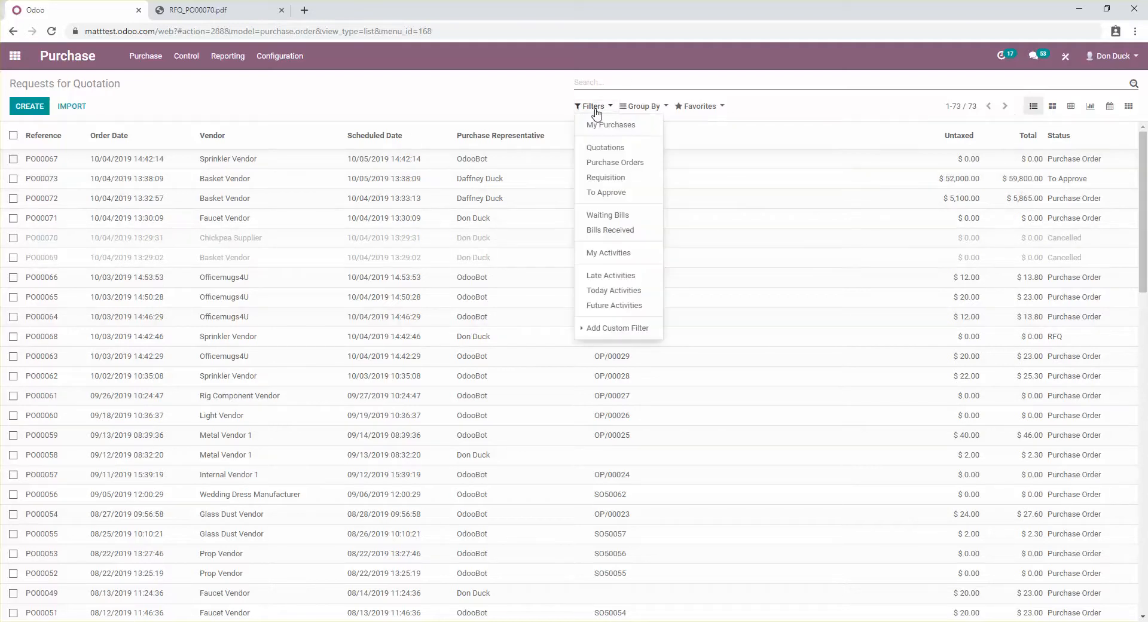
{"action": "left_click", "coordinate": [609, 193]}
{"action": "left_click", "coordinate": [495, 102]}
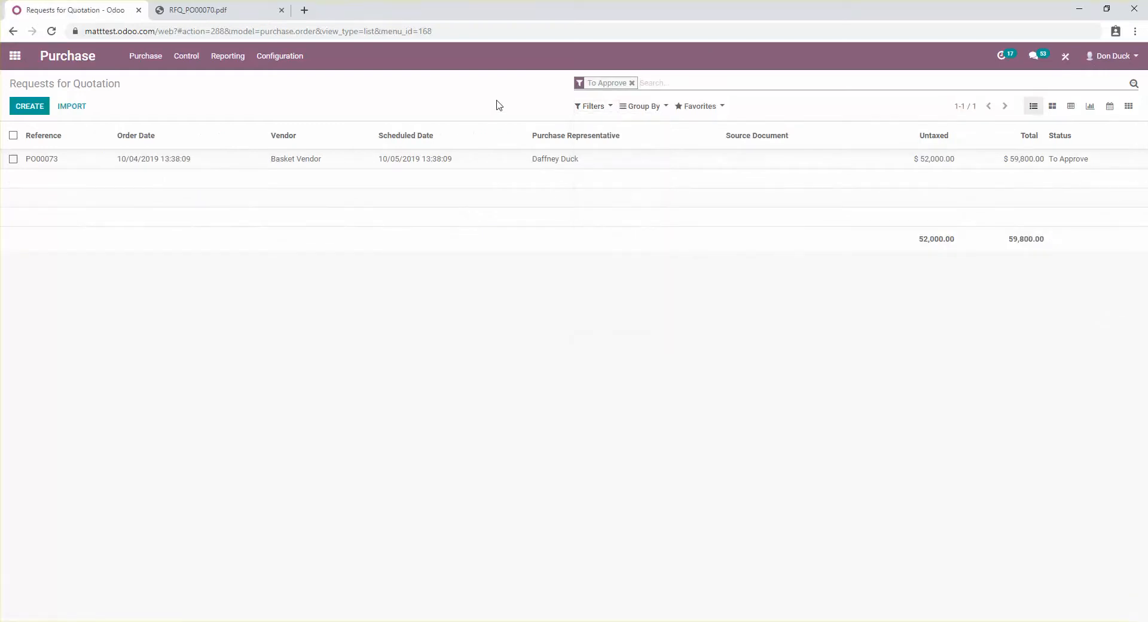
{"action": "left_click", "coordinate": [357, 164]}
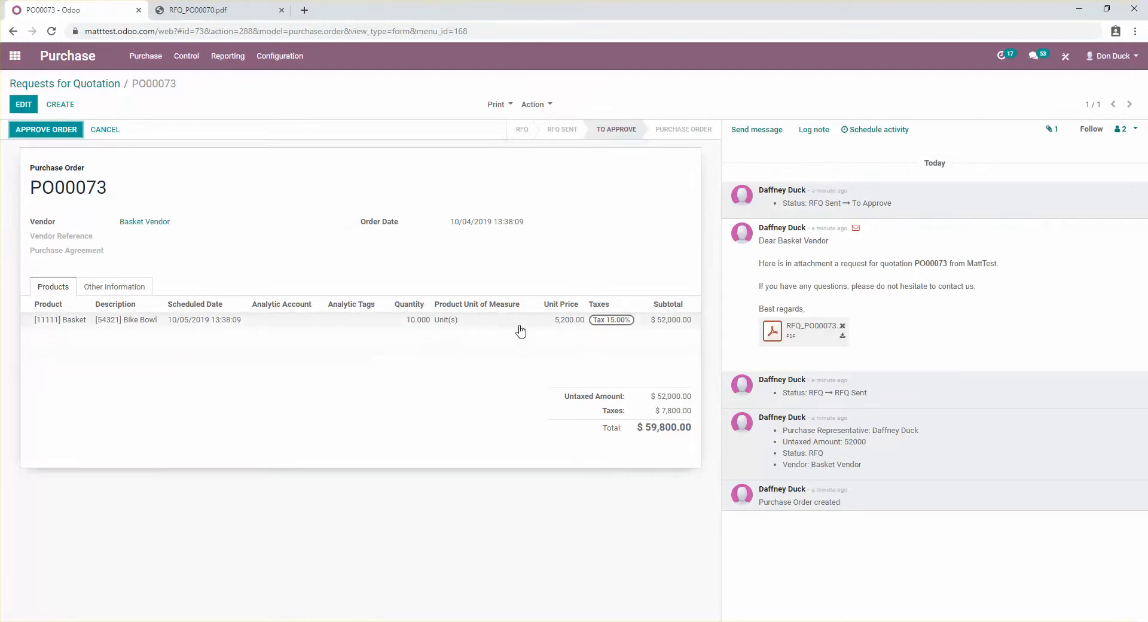
{"action": "left_click", "coordinate": [62, 133]}
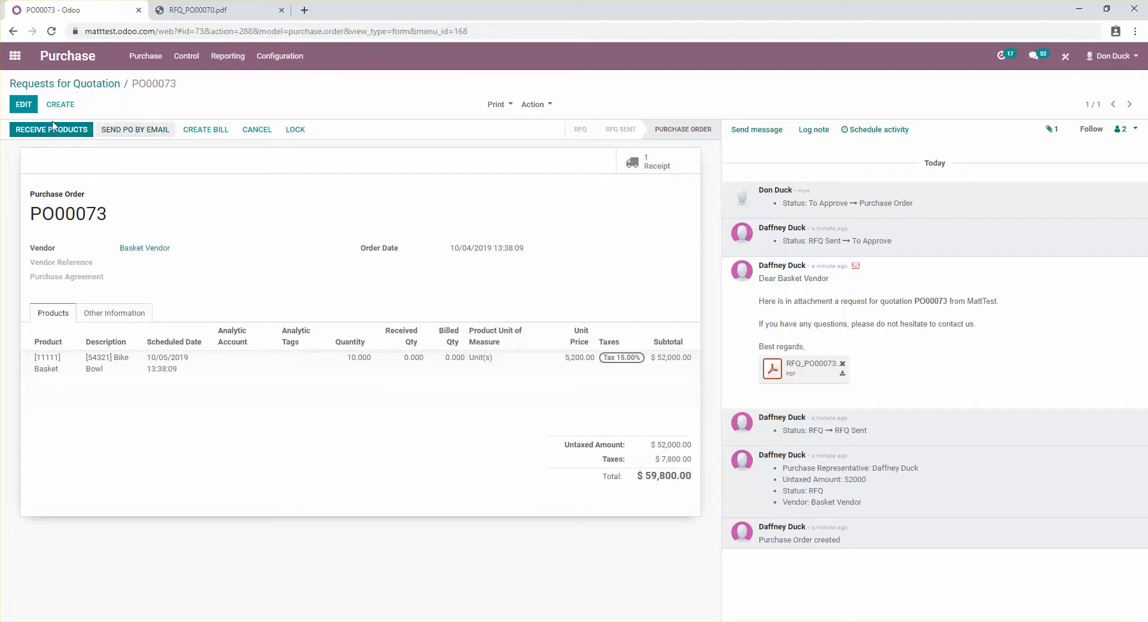
Switch to the purchasing user's incognito browser window at full size and reload the purchase order to check its status
{"action": "left_click_drag", "start_coordinate": [461, 8], "coordinate": [472, 70]}
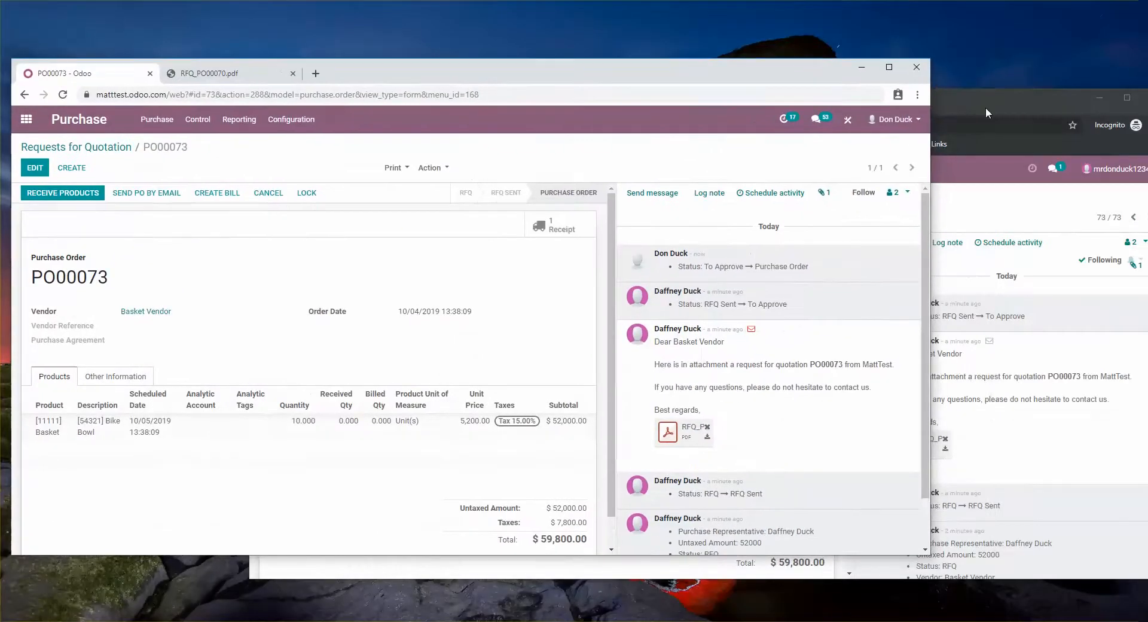
{"action": "left_click_drag", "start_coordinate": [985, 107], "coordinate": [886, 90]}
{"action": "left_click", "coordinate": [1020, 85]}
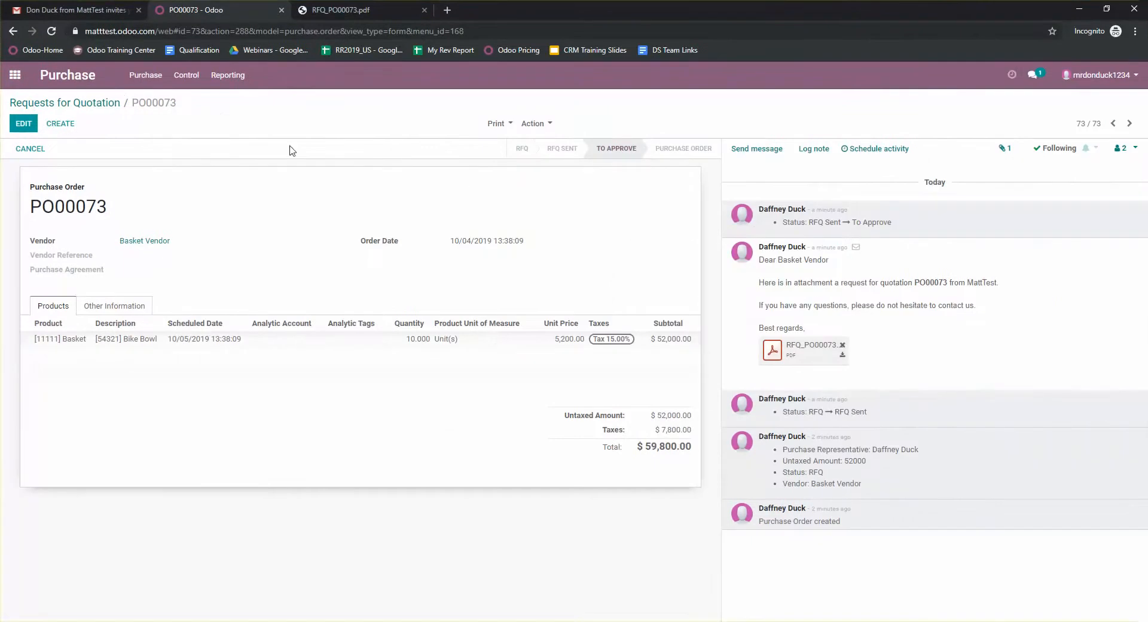
{"action": "left_click", "coordinate": [580, 29]}
{"action": "key", "text": "Return"}
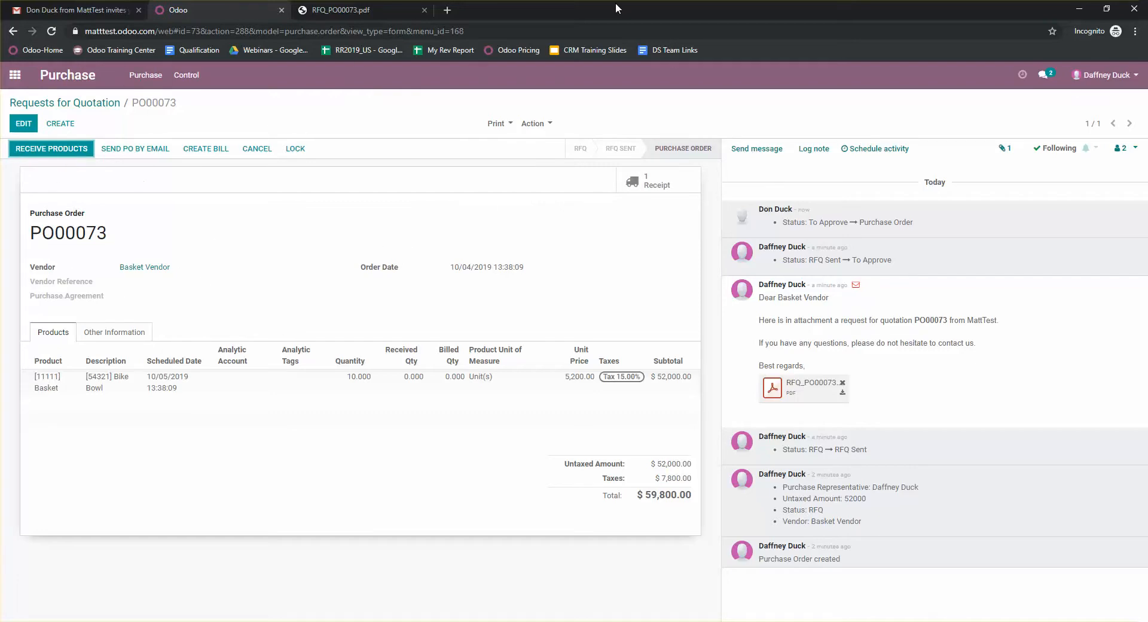
Return to the manager's browser window at full size and go back to the list of requests for quotation
{"action": "left_click_drag", "start_coordinate": [615, 2], "coordinate": [688, 76]}
{"action": "left_click", "coordinate": [185, 296]}
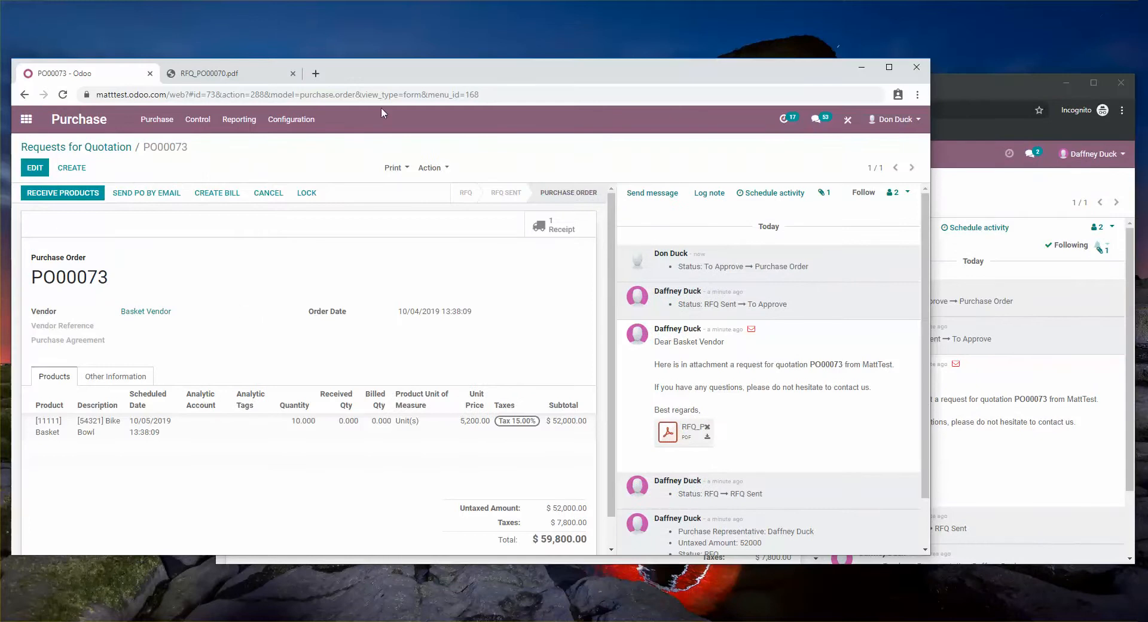
{"action": "left_click", "coordinate": [889, 67]}
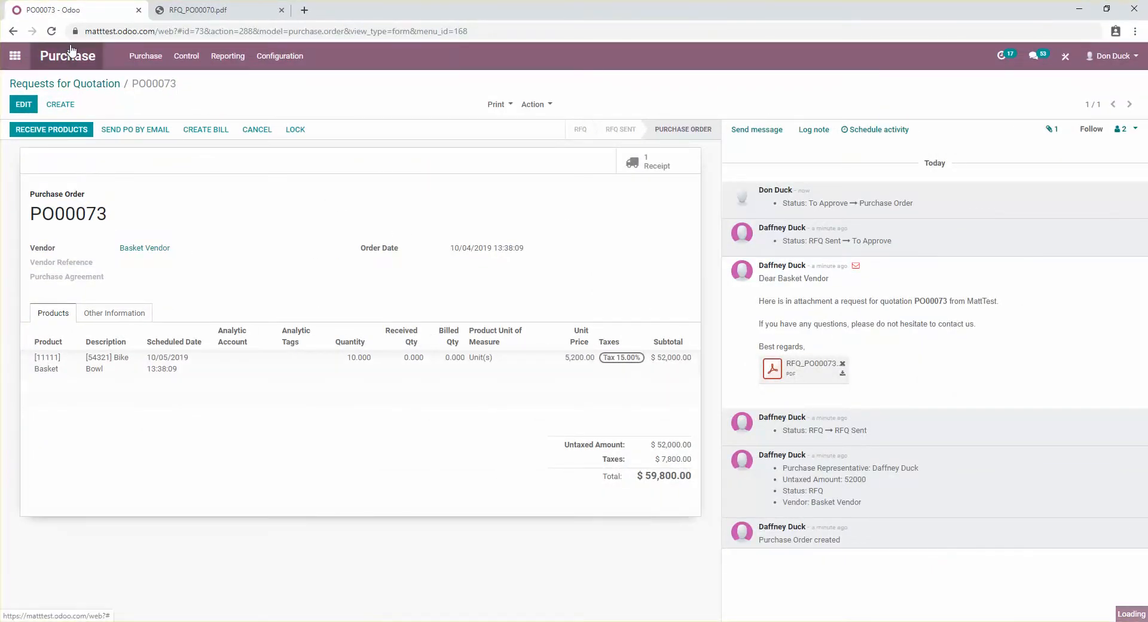
{"action": "left_click", "coordinate": [88, 55]}
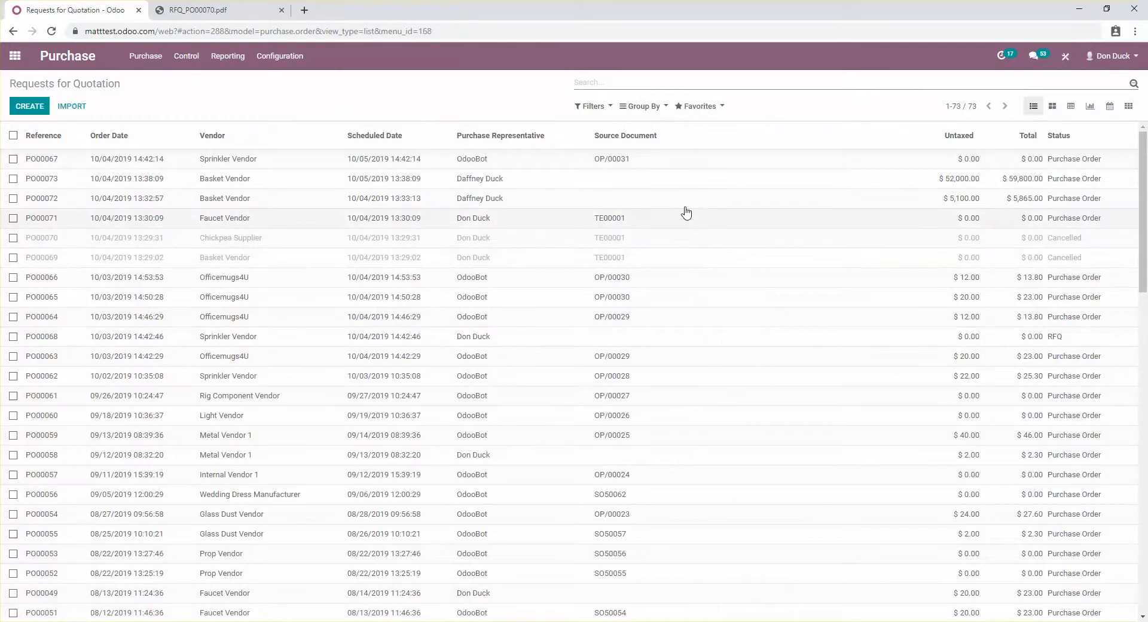
Review the settings of the Call for Tender purchase agreement type and return to the list of agreement types
{"action": "left_click", "coordinate": [286, 55]}
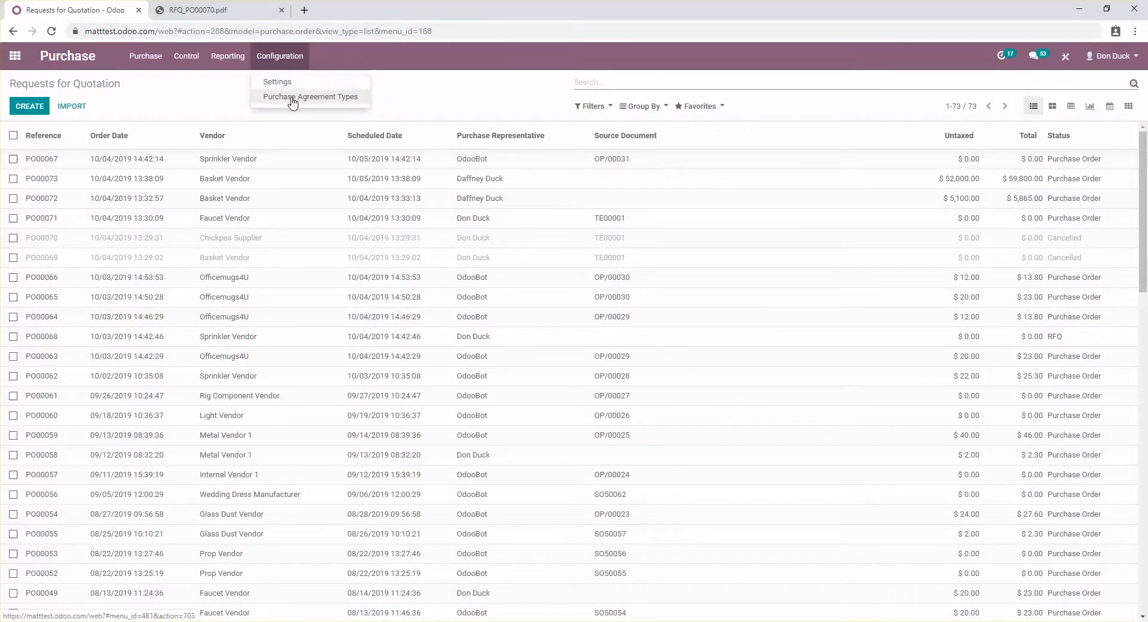
{"action": "left_click", "coordinate": [295, 97]}
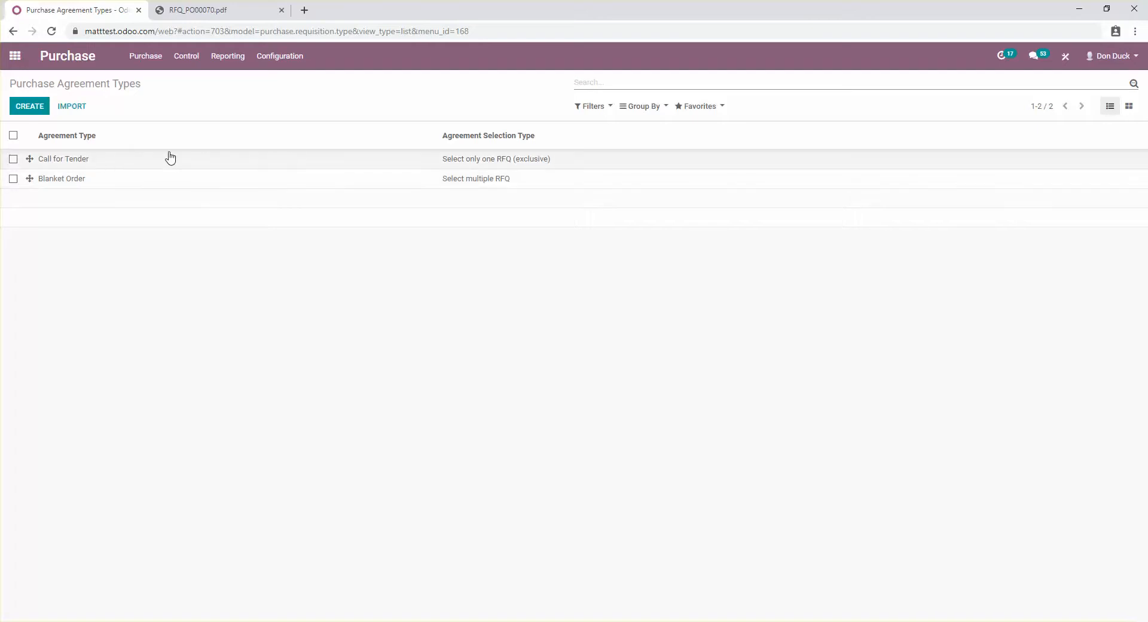
{"action": "left_click", "coordinate": [138, 169]}
{"action": "left_click", "coordinate": [25, 104]}
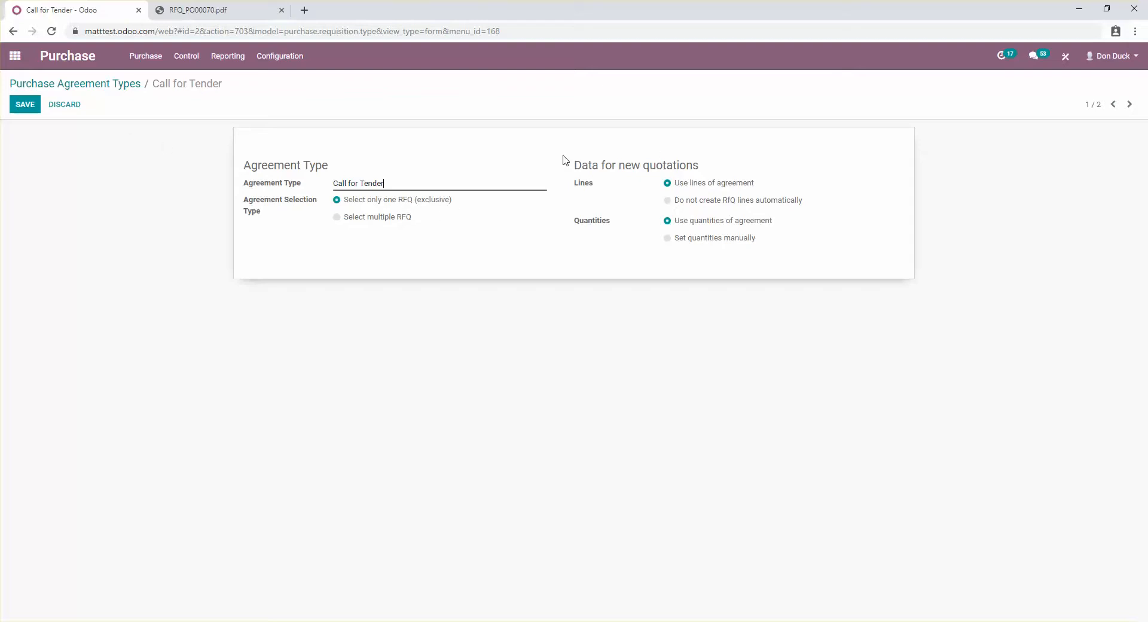
{"action": "left_click", "coordinate": [23, 108]}
{"action": "left_click", "coordinate": [108, 88]}
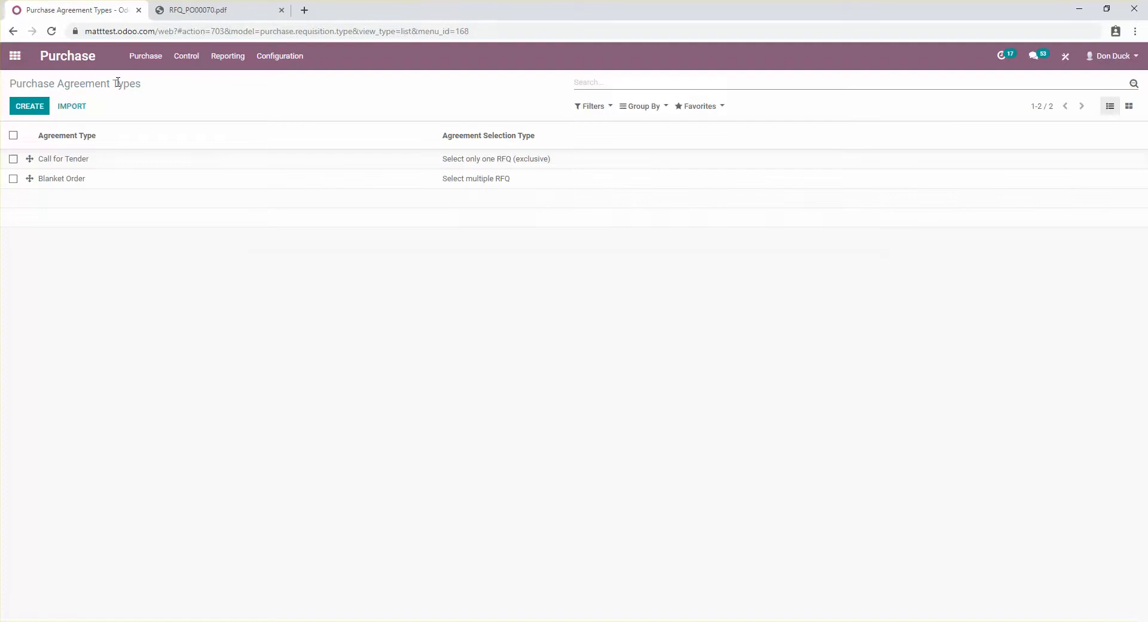
Look at the list of existing purchase agreements and return to the requests for quotation
{"action": "left_click", "coordinate": [137, 68]}
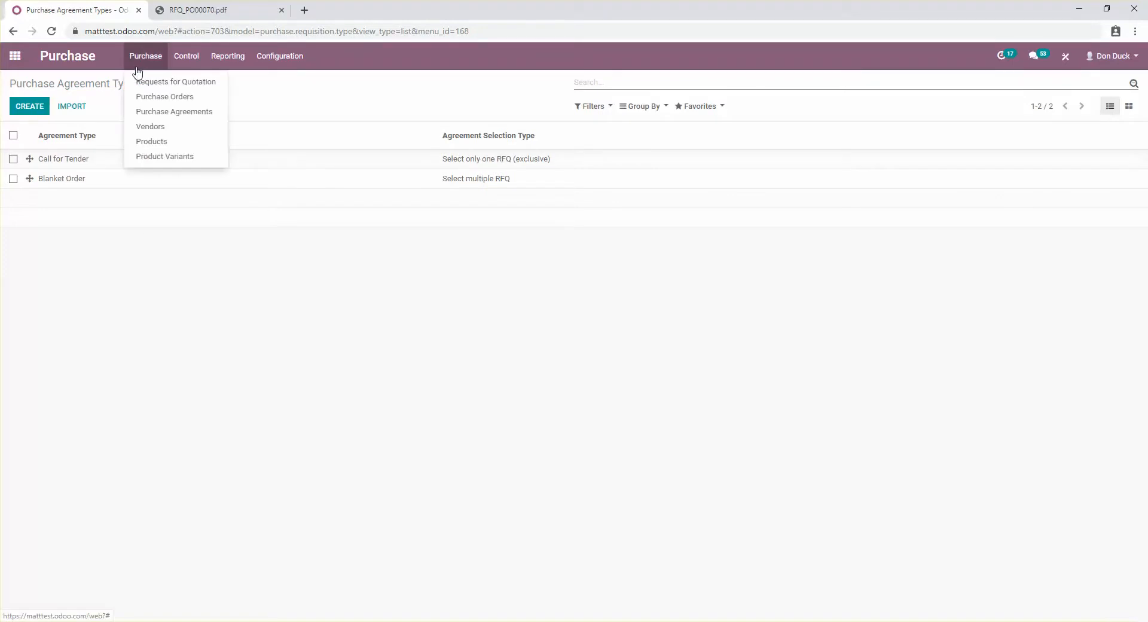
{"action": "left_click", "coordinate": [190, 112]}
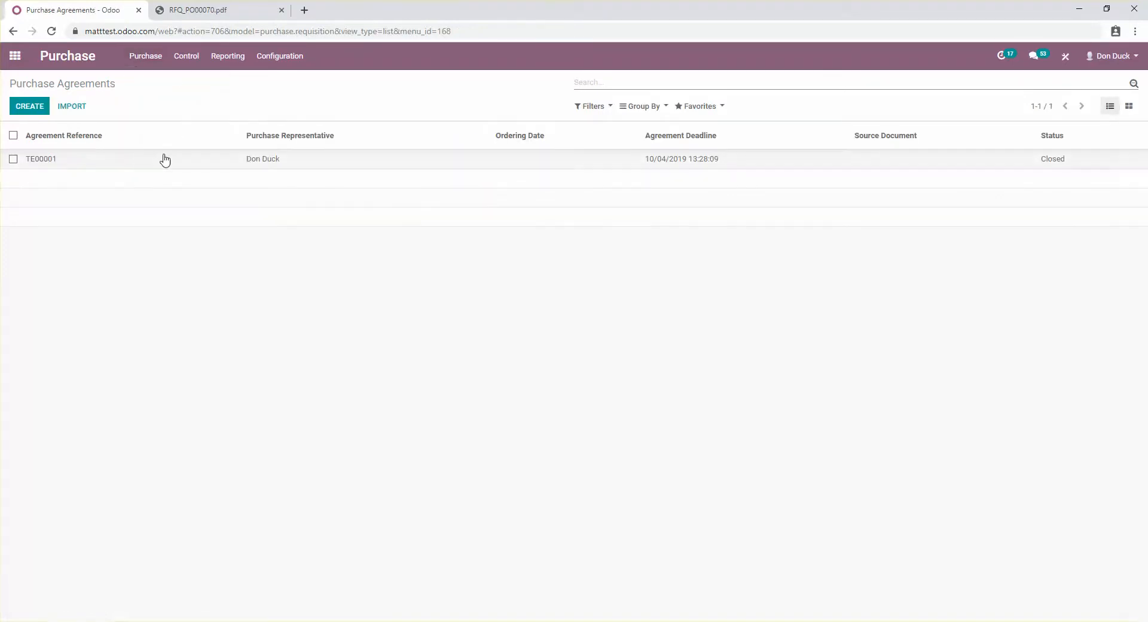
{"action": "left_click", "coordinate": [84, 67]}
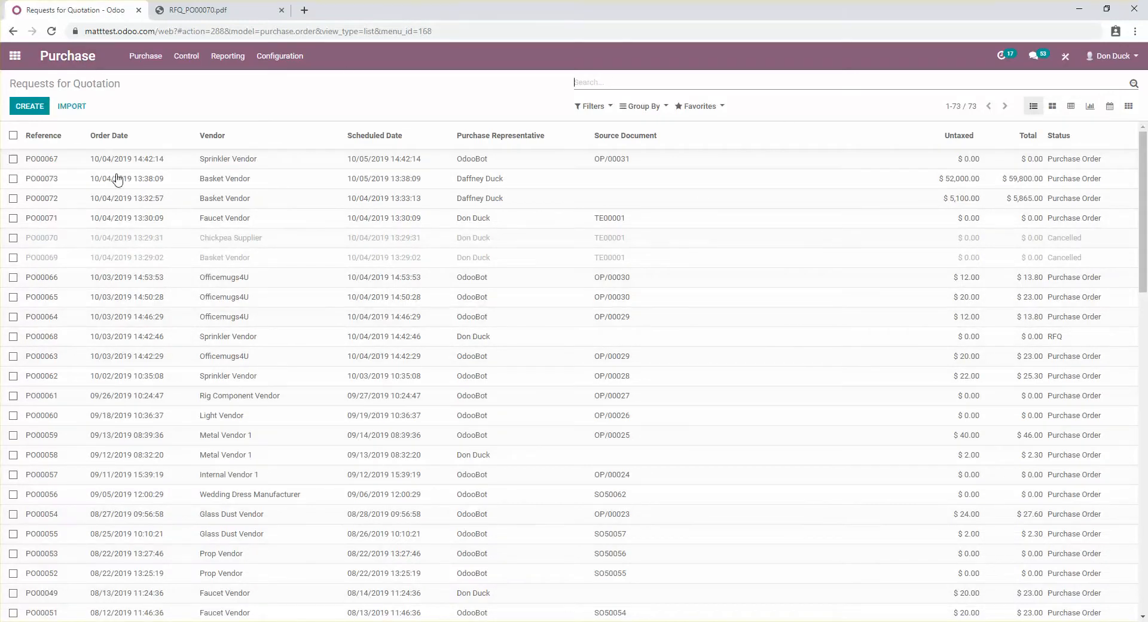
Create a new purchase agreement with the agreement type Call for Tender
{"action": "left_click", "coordinate": [145, 55]}
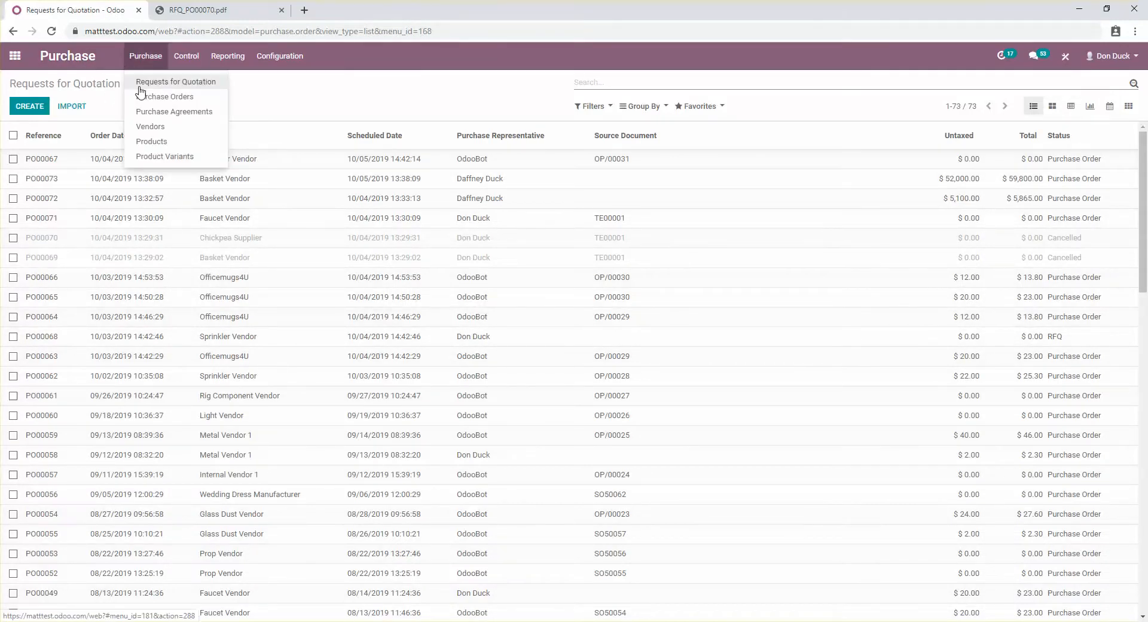
{"action": "left_click", "coordinate": [167, 113]}
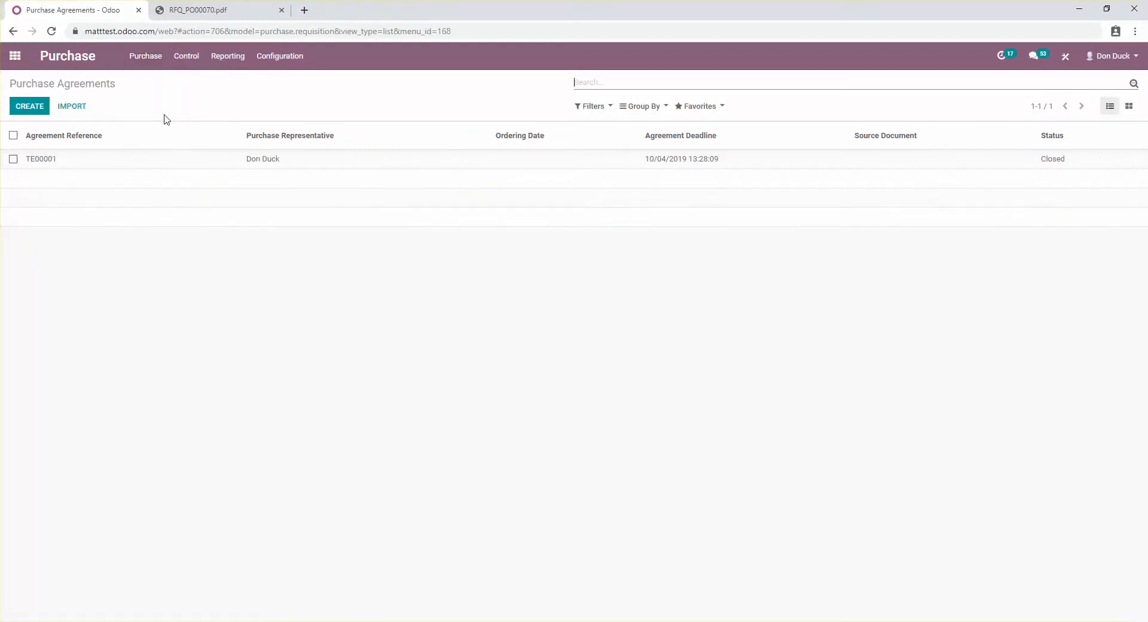
{"action": "left_click", "coordinate": [25, 110]}
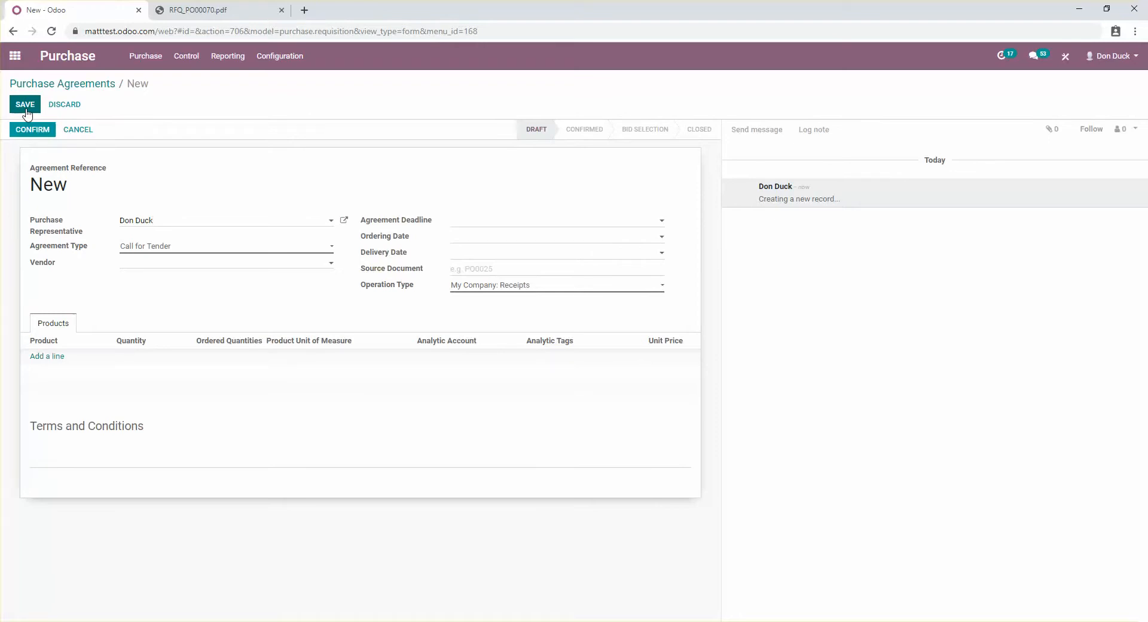
{"action": "left_click", "coordinate": [150, 250]}
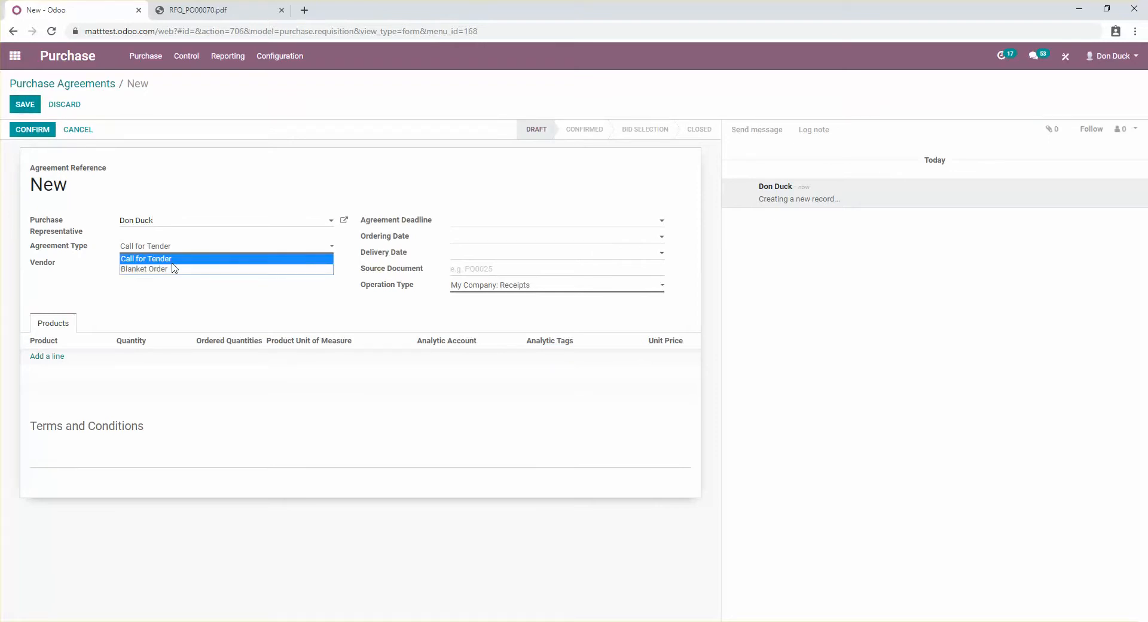
{"action": "left_click", "coordinate": [171, 263]}
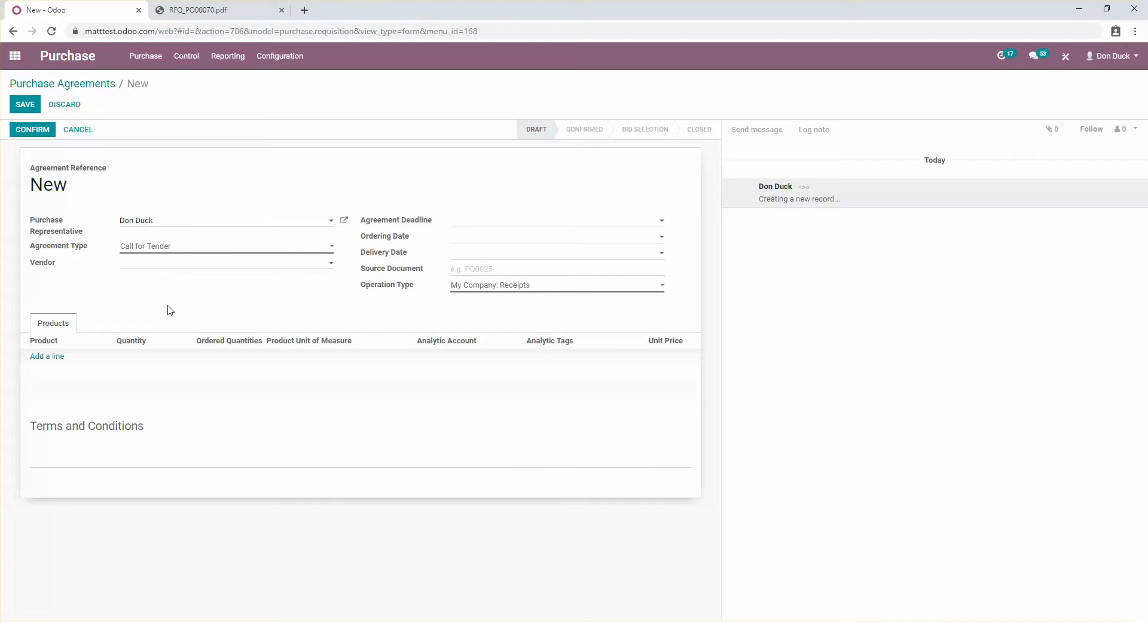
Add the Basket product as a line in the purchase agreement and confirm the agreement
{"action": "left_click", "coordinate": [52, 357]}
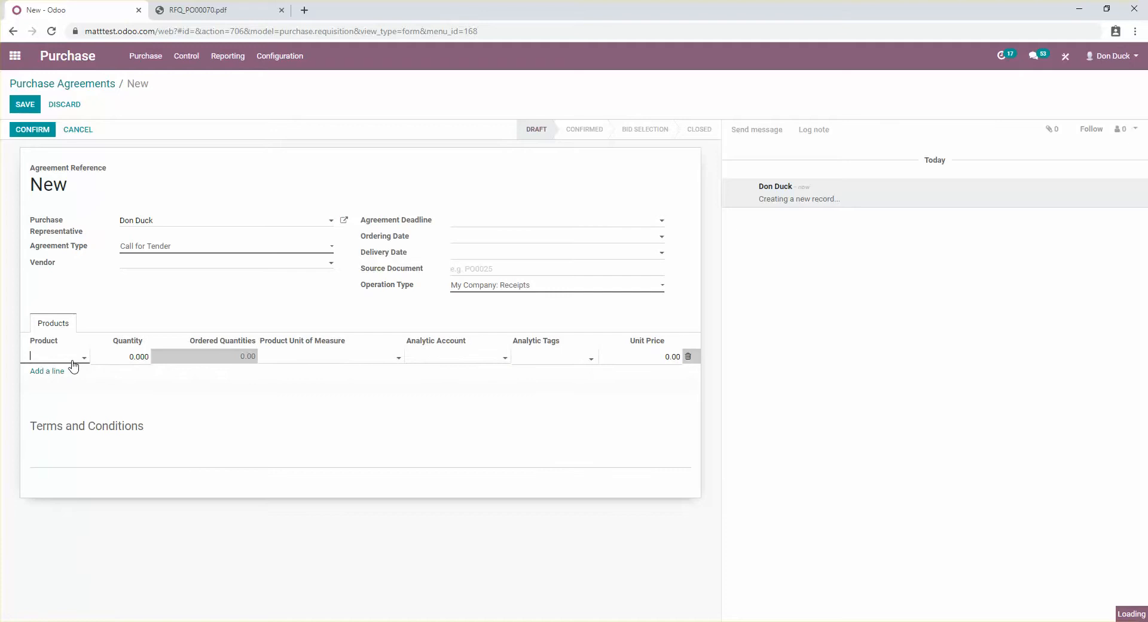
{"action": "left_click", "coordinate": [74, 357]}
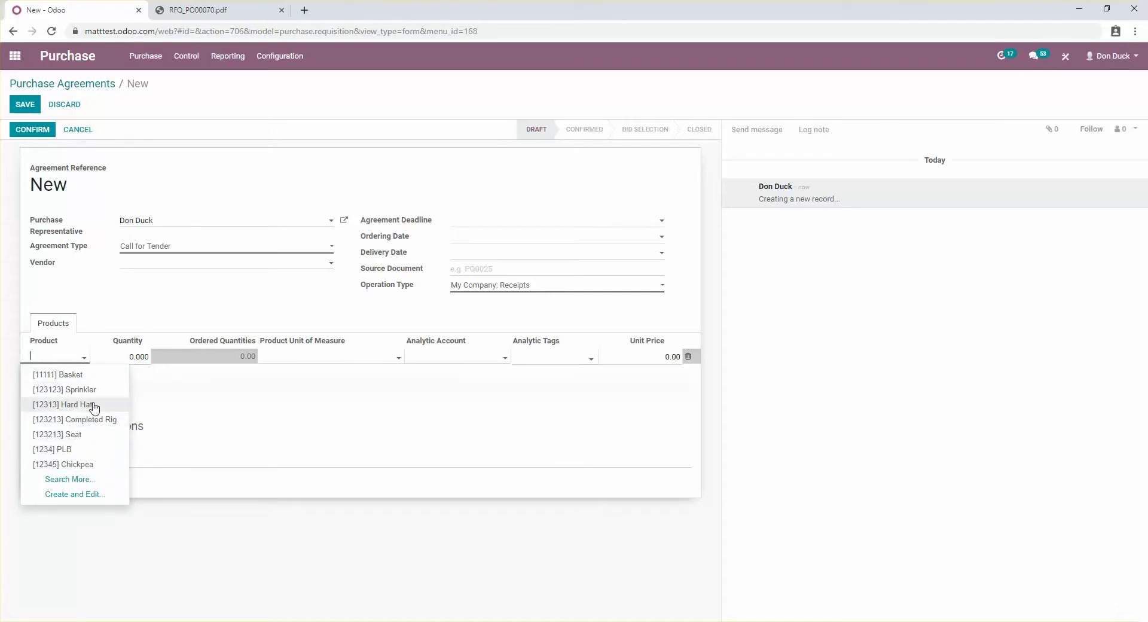
{"action": "left_click", "coordinate": [88, 376]}
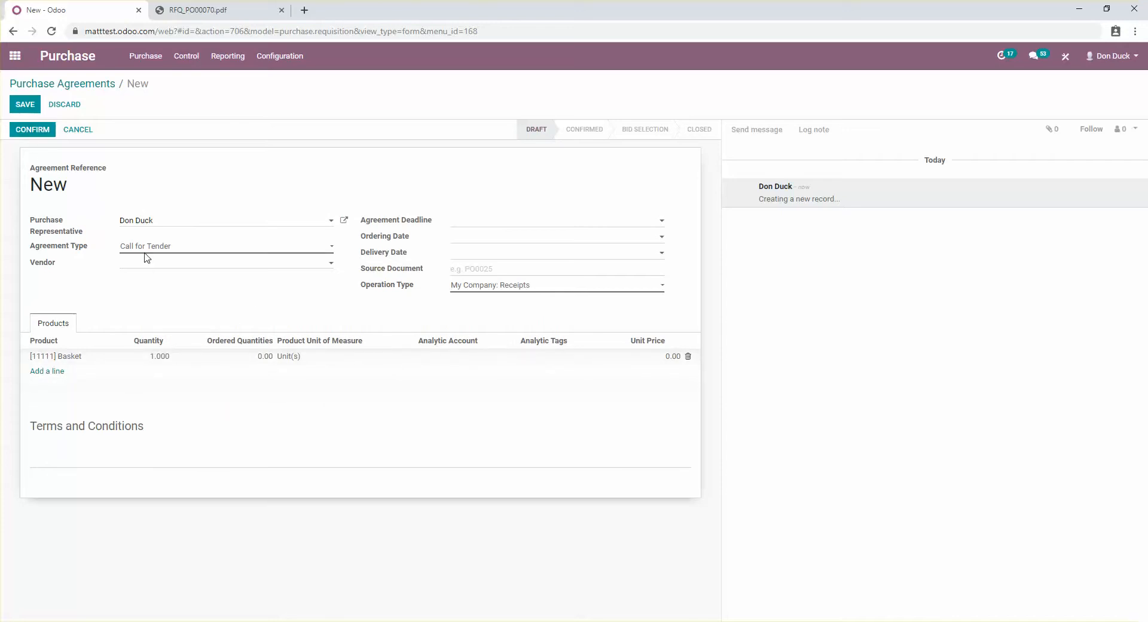
{"action": "left_click", "coordinate": [24, 129]}
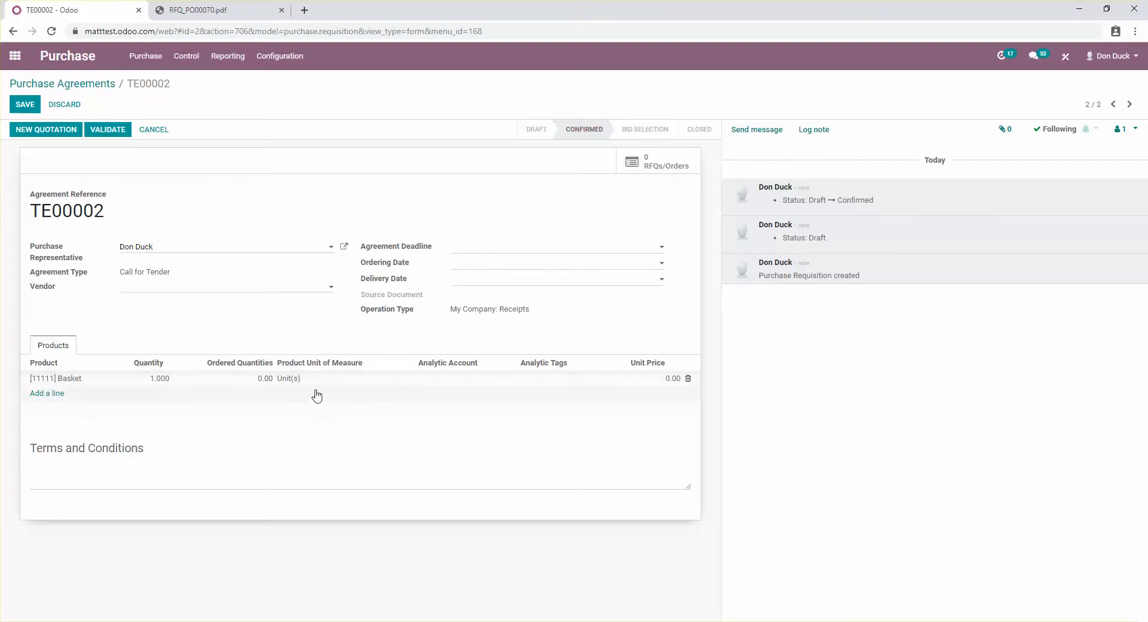
Create a quotation from the confirmed agreement for Basket Vendor and email it to the vendor
{"action": "left_click", "coordinate": [60, 131]}
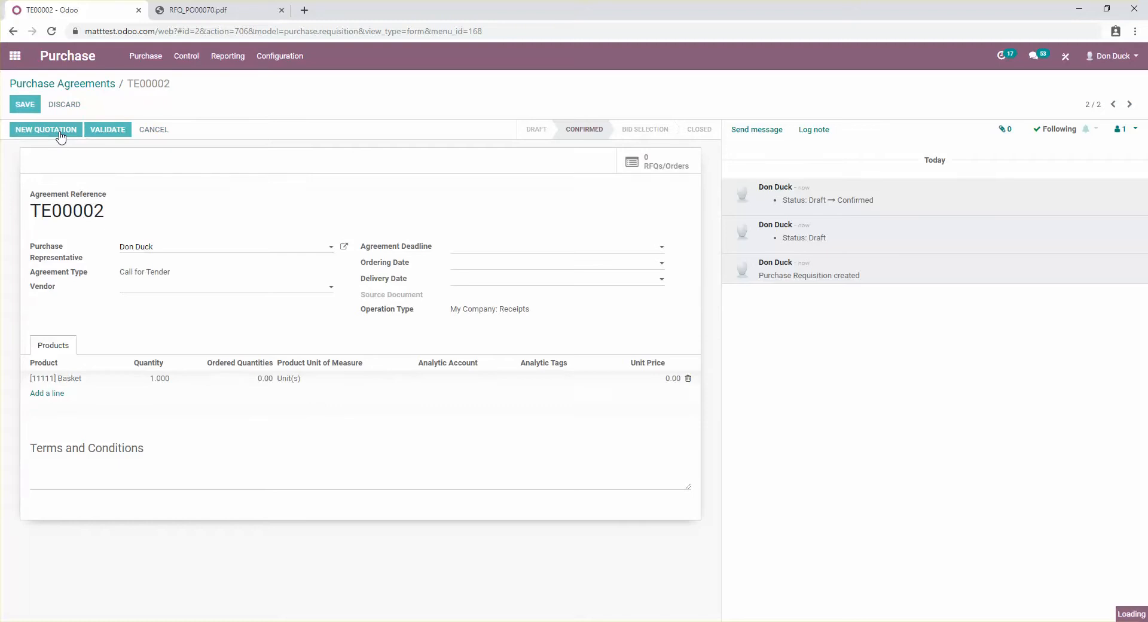
{"action": "left_click", "coordinate": [220, 226]}
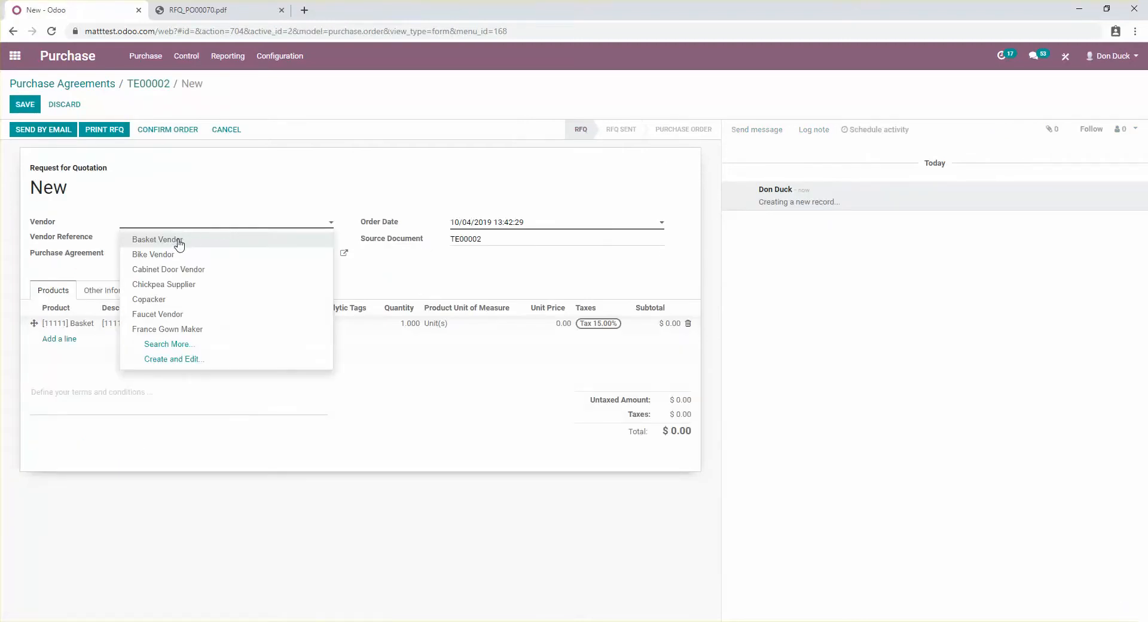
{"action": "left_click", "coordinate": [205, 245]}
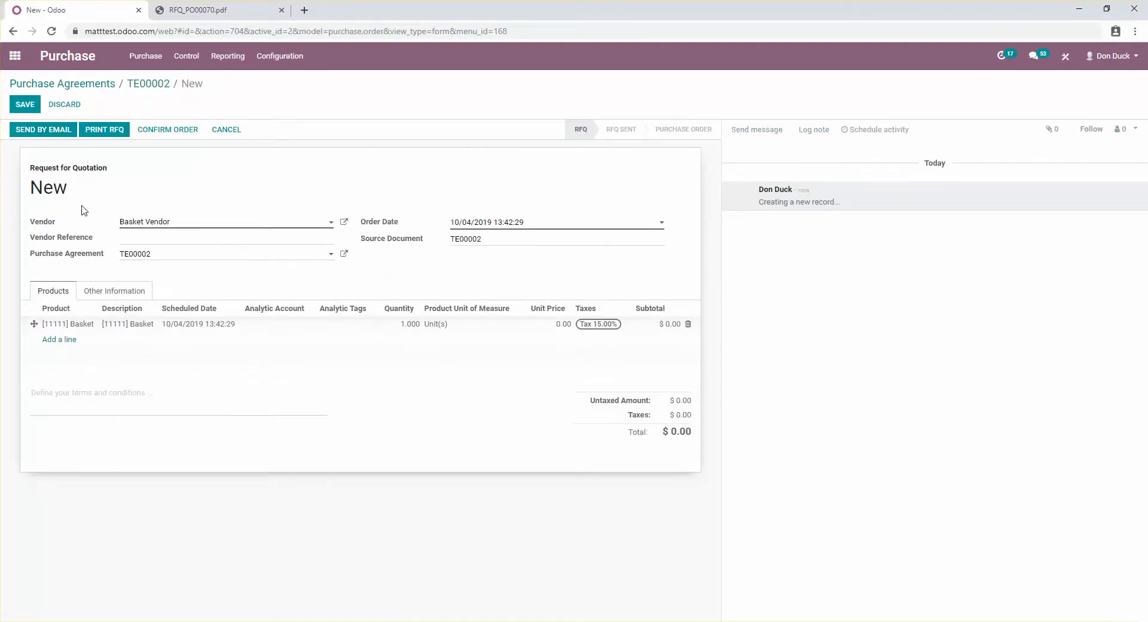
{"action": "left_click", "coordinate": [48, 130]}
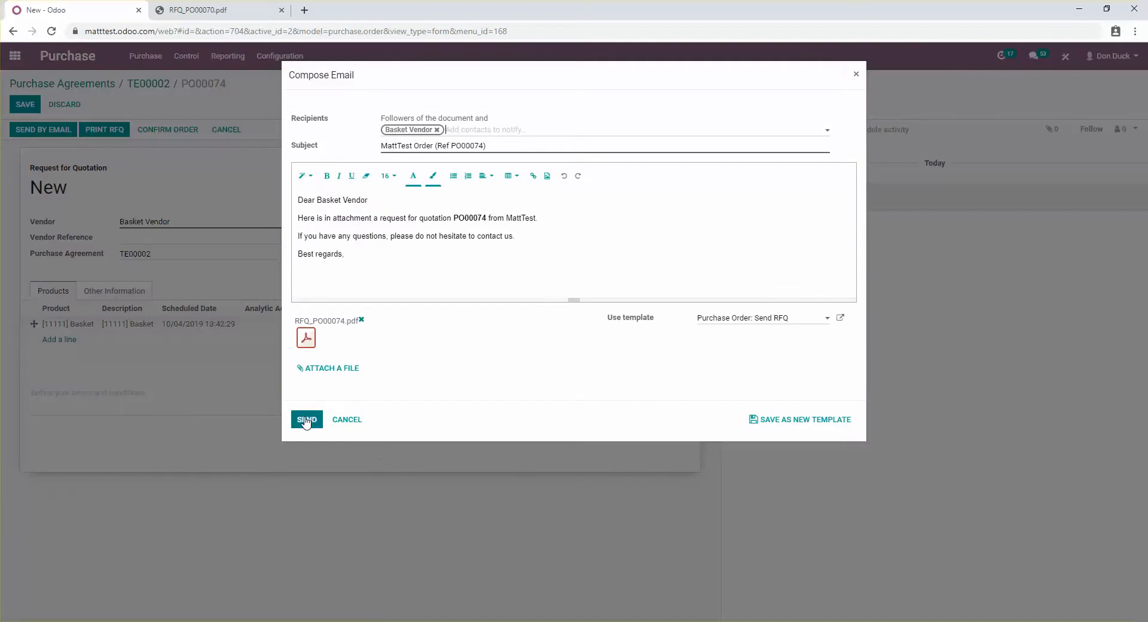
{"action": "left_click", "coordinate": [304, 420]}
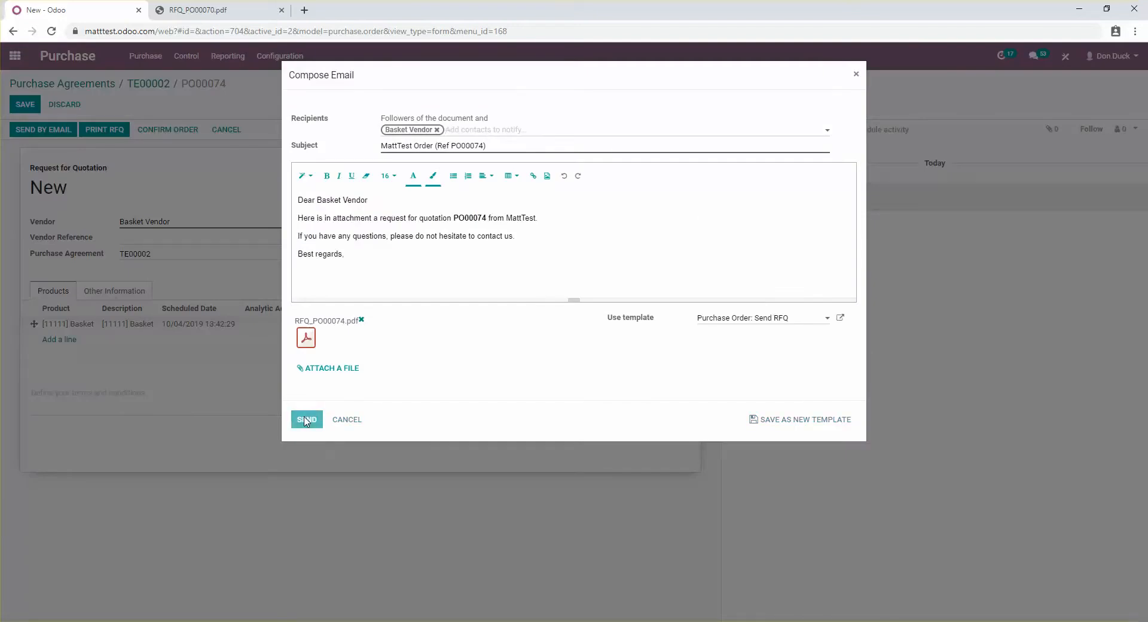
{"action": "left_click", "coordinate": [306, 419]}
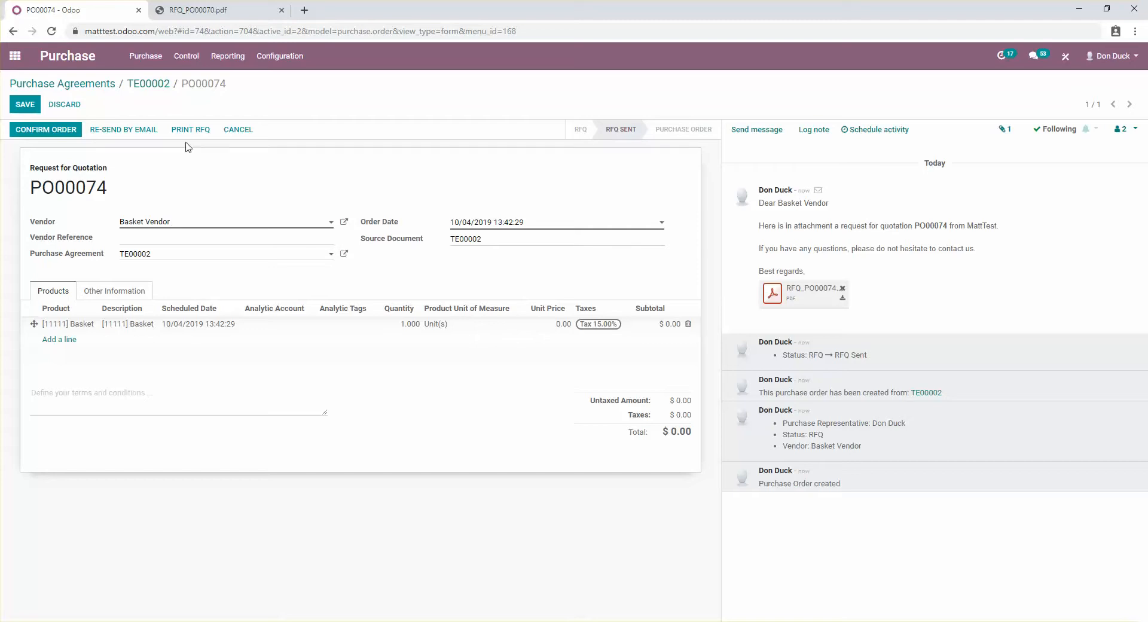
Create another quotation from agreement TE00002 for Cabinet Door Vendor and email it to the vendor
{"action": "left_click", "coordinate": [153, 85]}
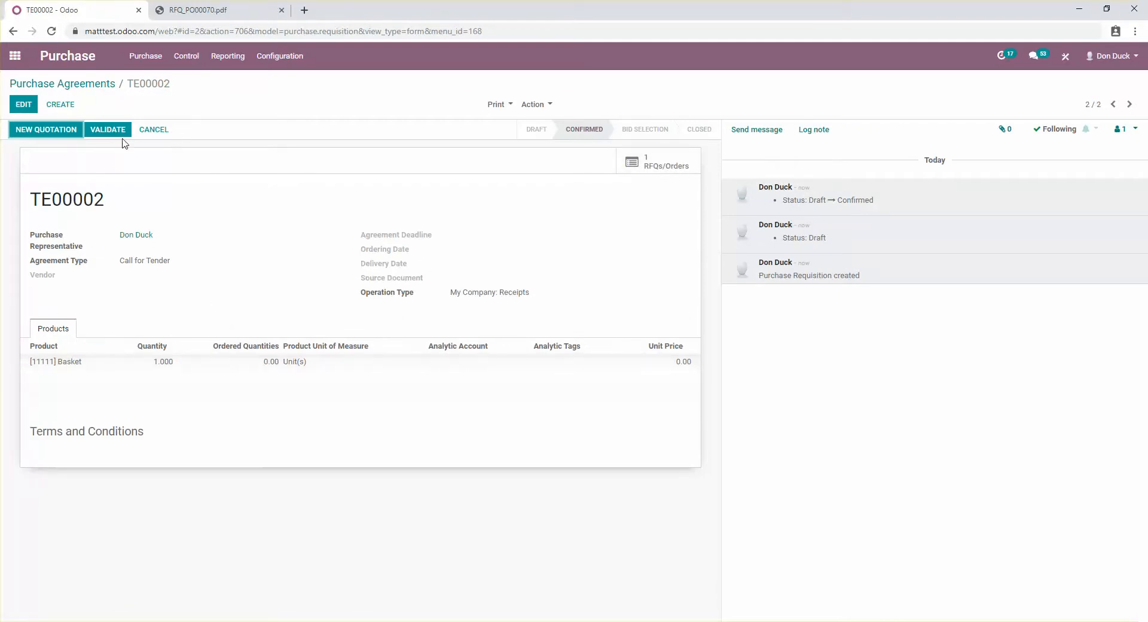
{"action": "left_click", "coordinate": [43, 132]}
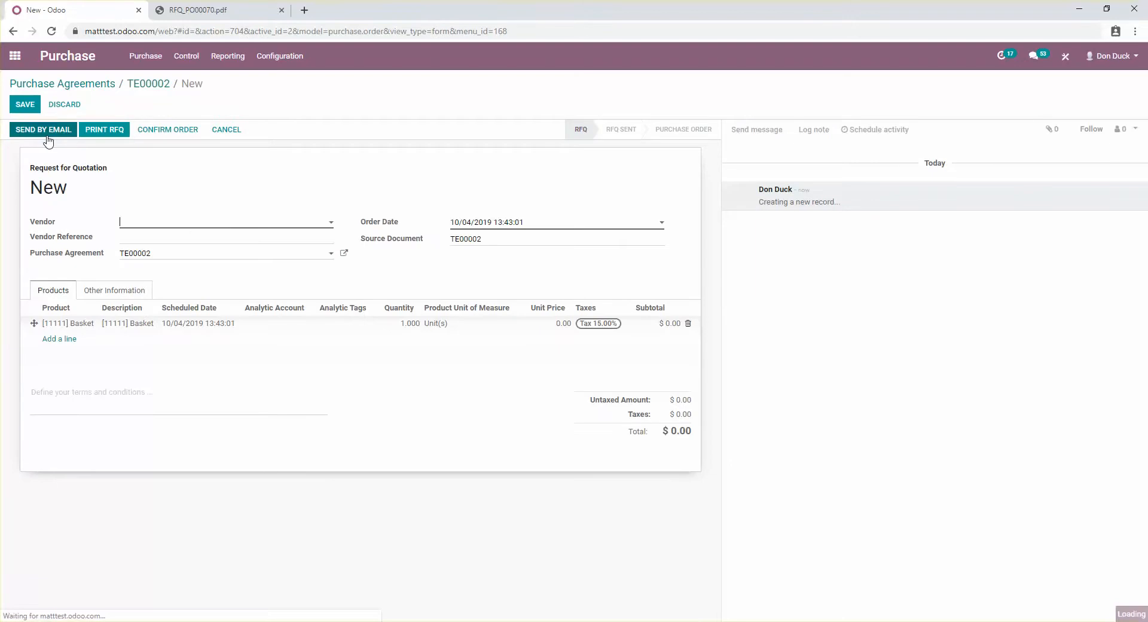
{"action": "left_click", "coordinate": [188, 227]}
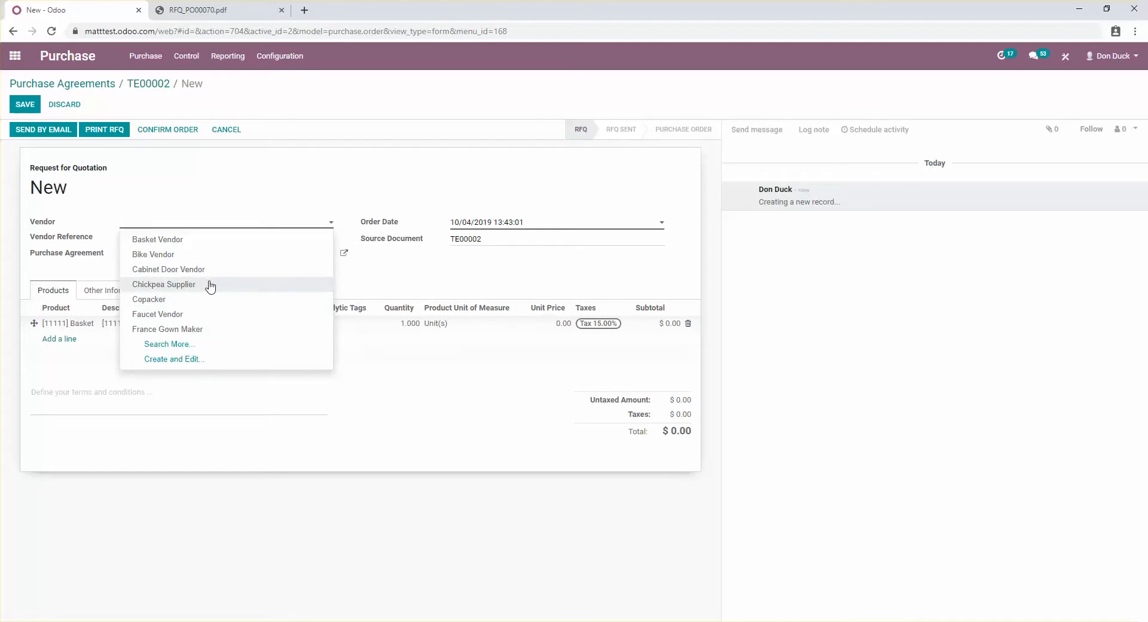
{"action": "left_click", "coordinate": [179, 269]}
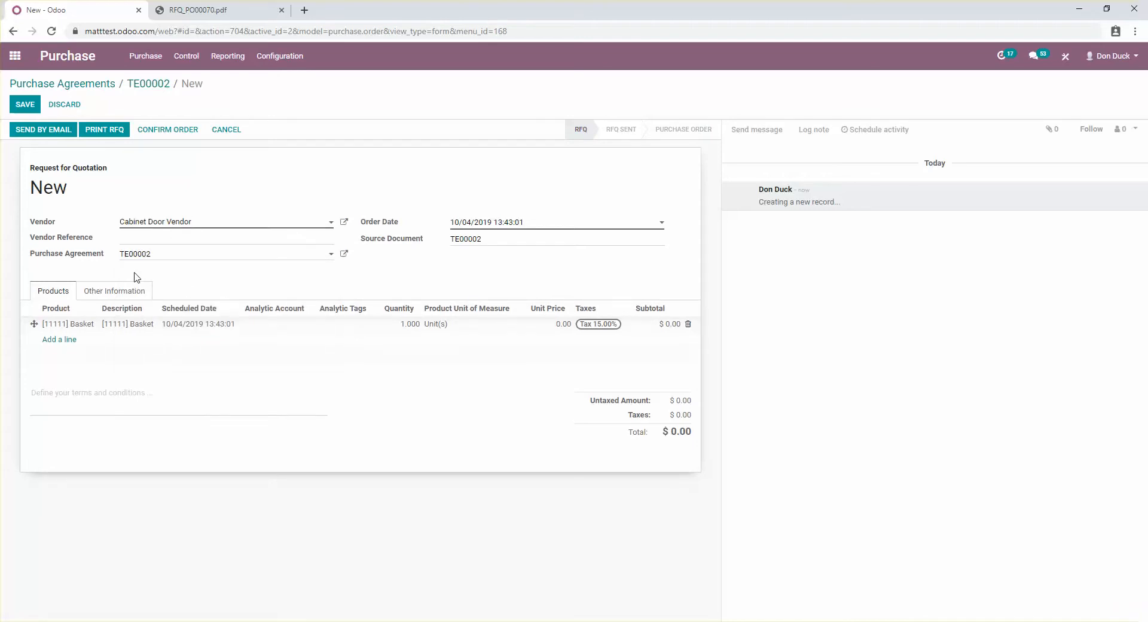
{"action": "left_click", "coordinate": [51, 130]}
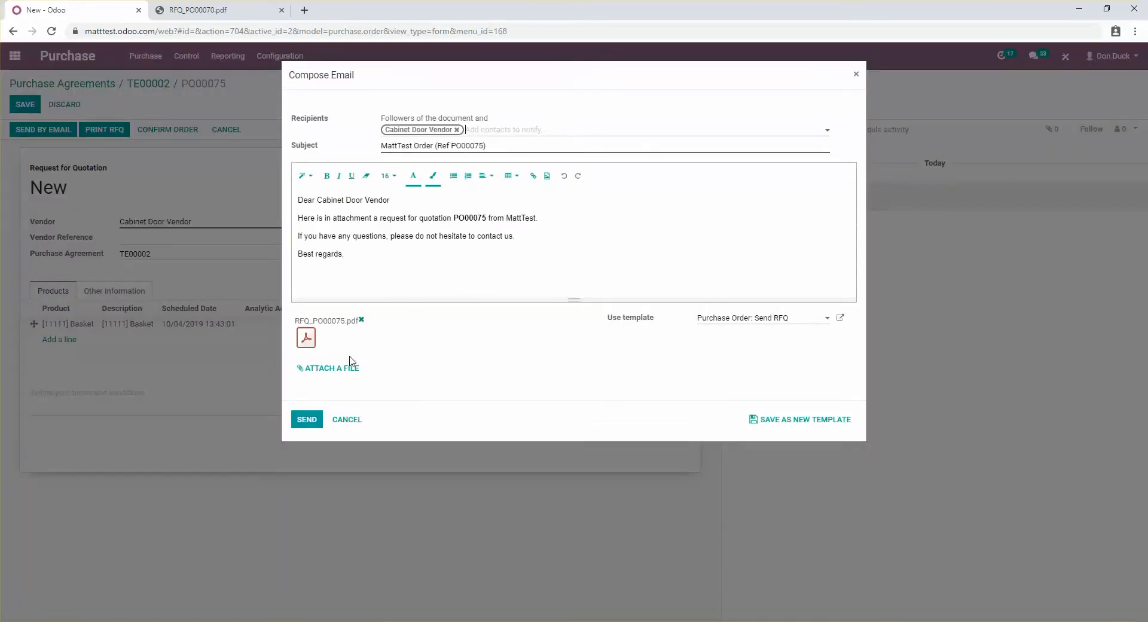
{"action": "left_click", "coordinate": [304, 420]}
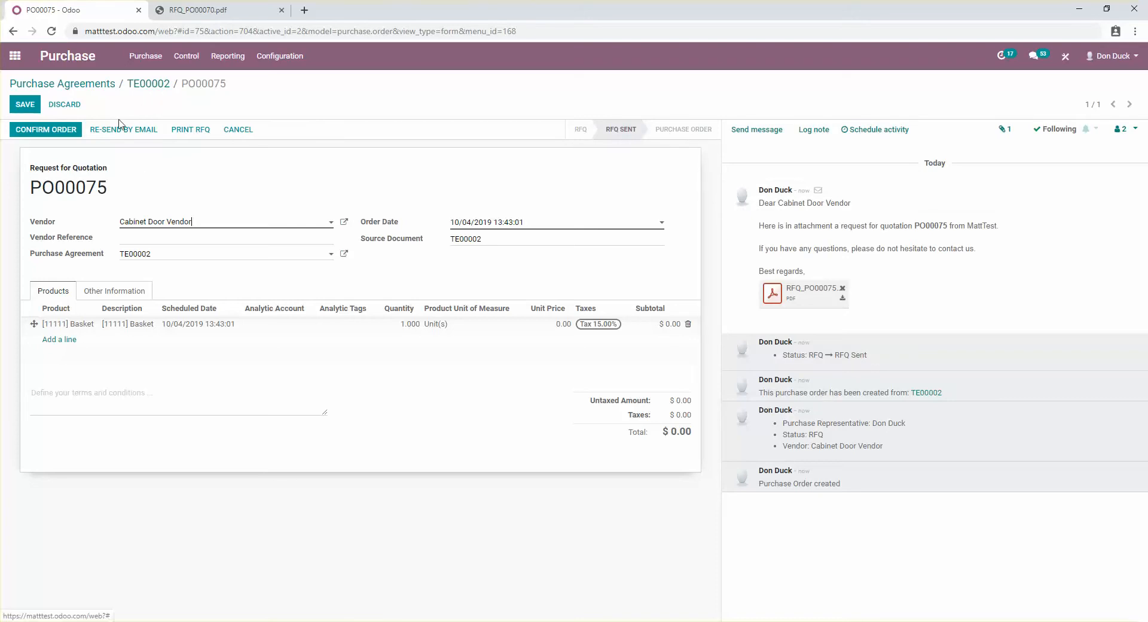
Create a further quotation from agreement TE00002 for Faucet Vendor and send it to the vendor by email
{"action": "left_click", "coordinate": [148, 84]}
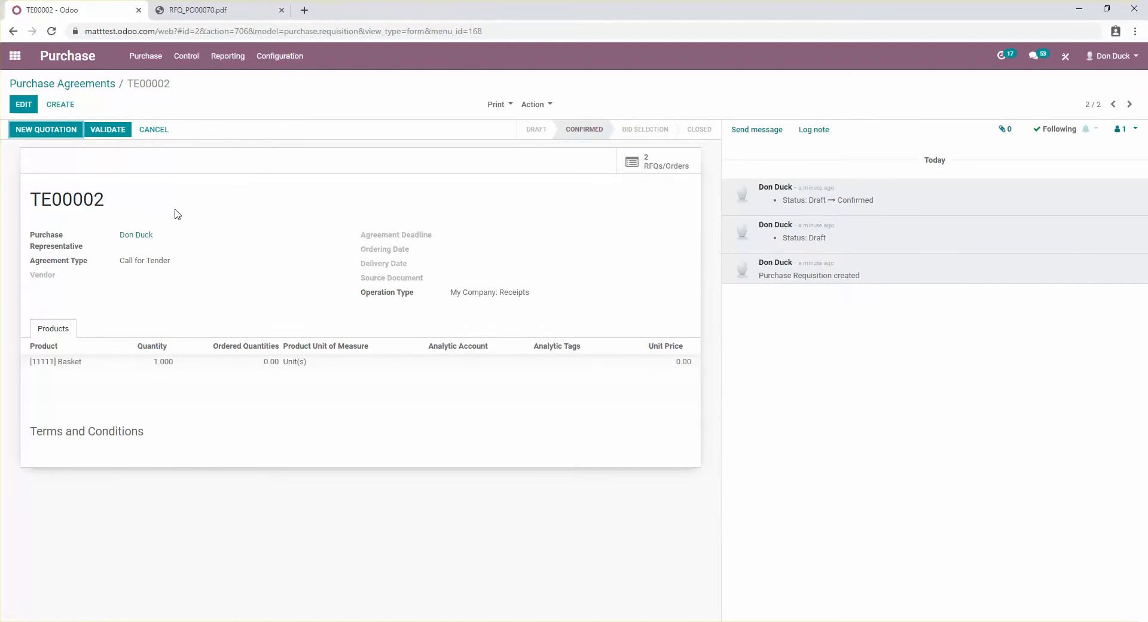
{"action": "left_click", "coordinate": [48, 130]}
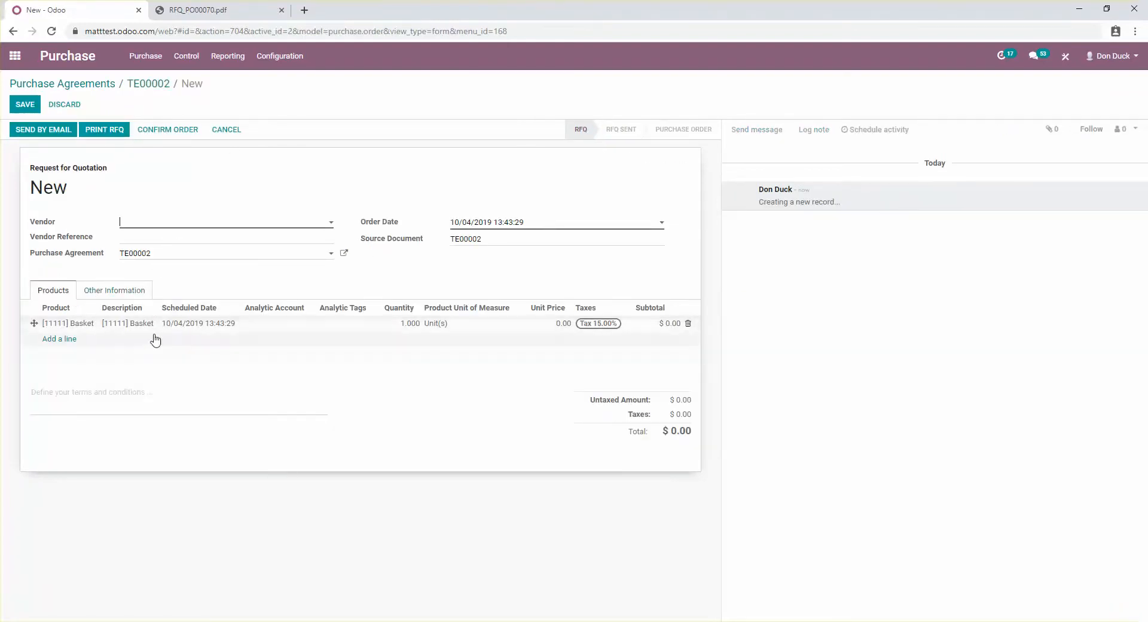
{"action": "left_click", "coordinate": [188, 226]}
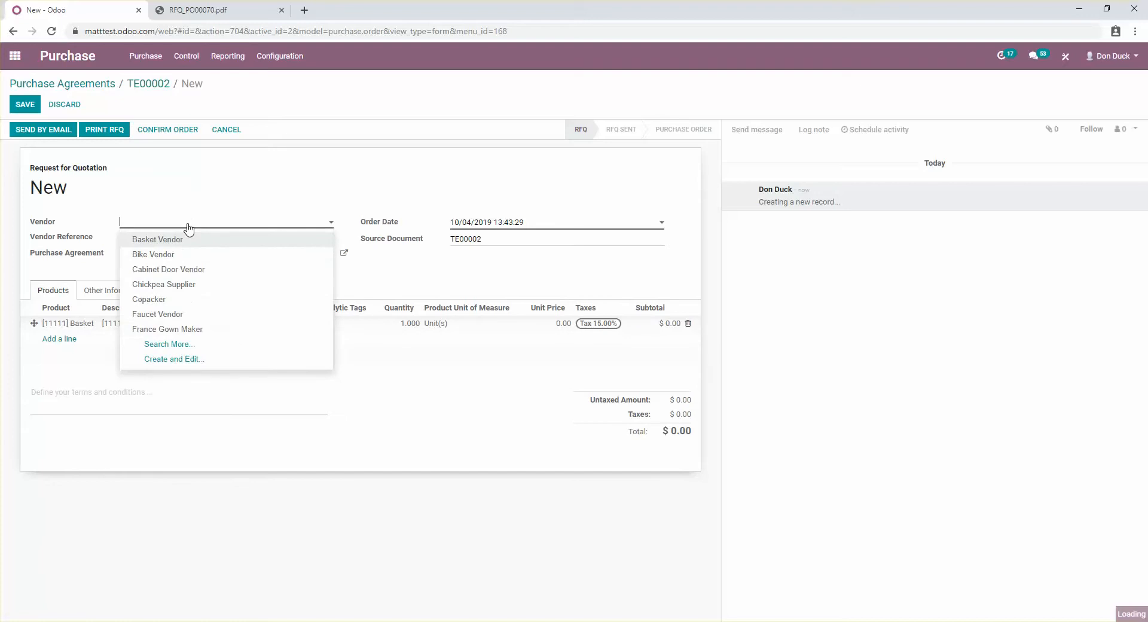
{"action": "left_click", "coordinate": [204, 317]}
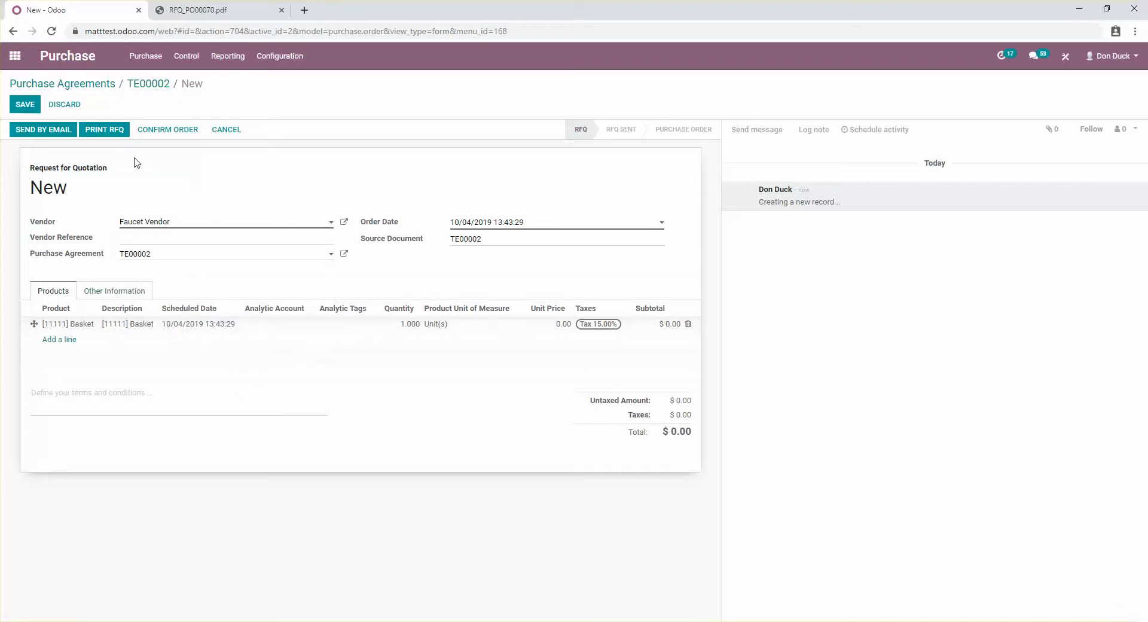
{"action": "left_click", "coordinate": [43, 129]}
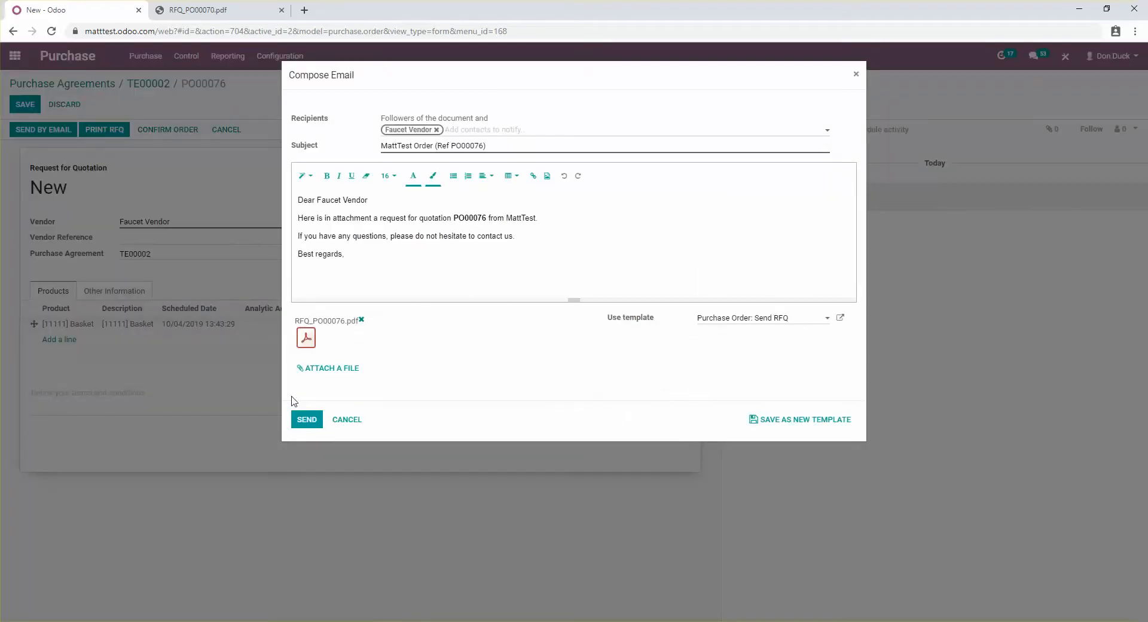
{"action": "left_click", "coordinate": [305, 419]}
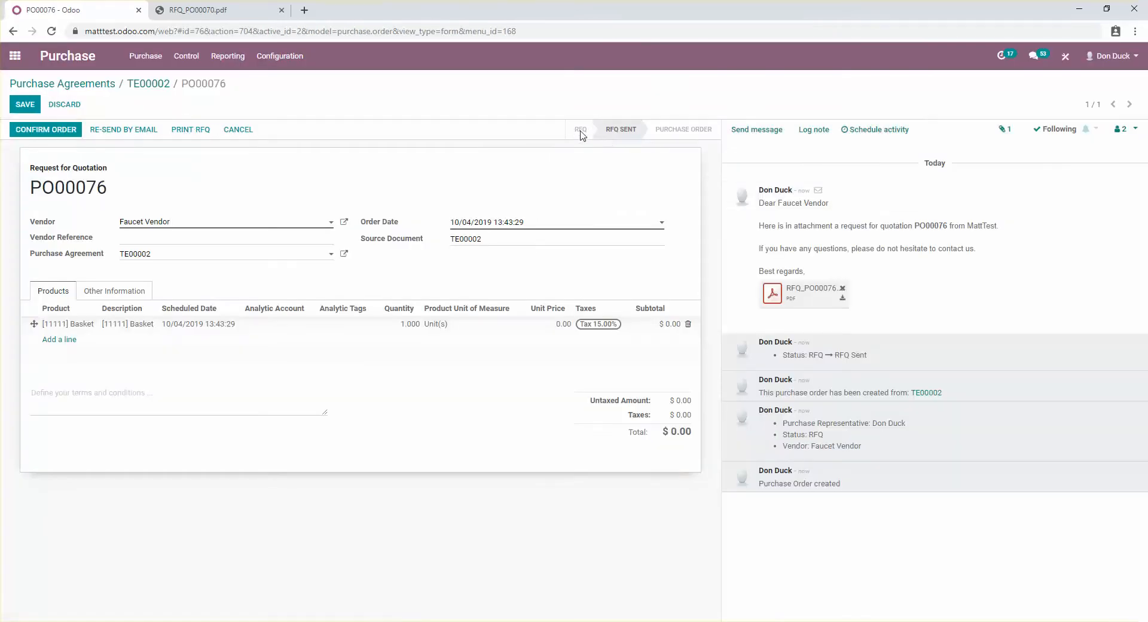
Validate agreement TE00002 for bid selection and open its related requests for quotation
{"action": "left_click", "coordinate": [134, 86]}
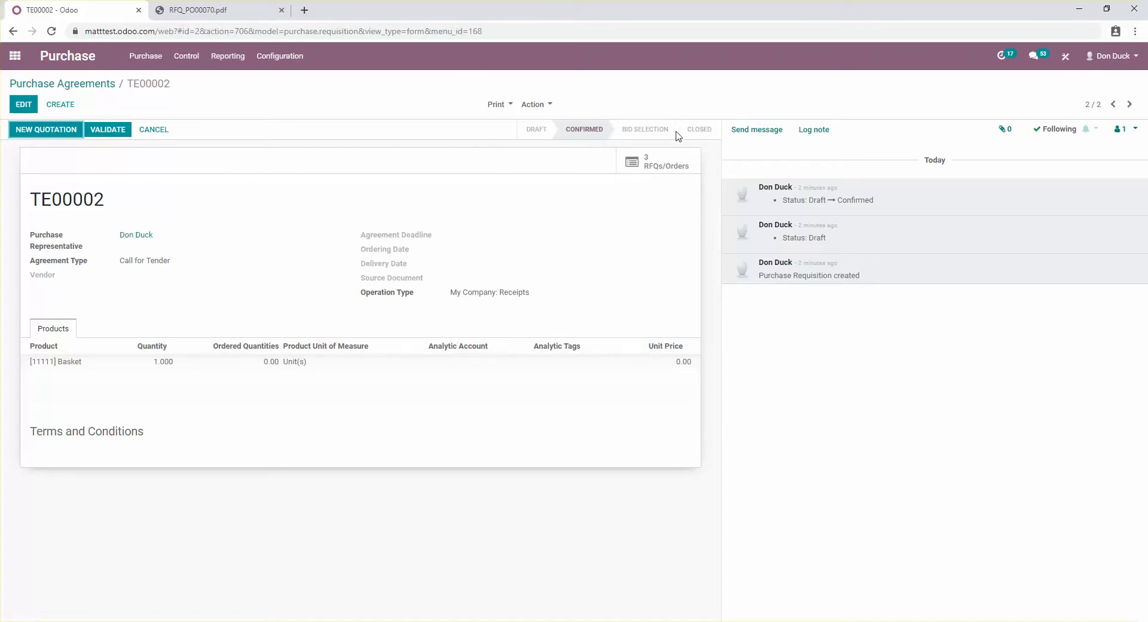
{"action": "left_click", "coordinate": [106, 129]}
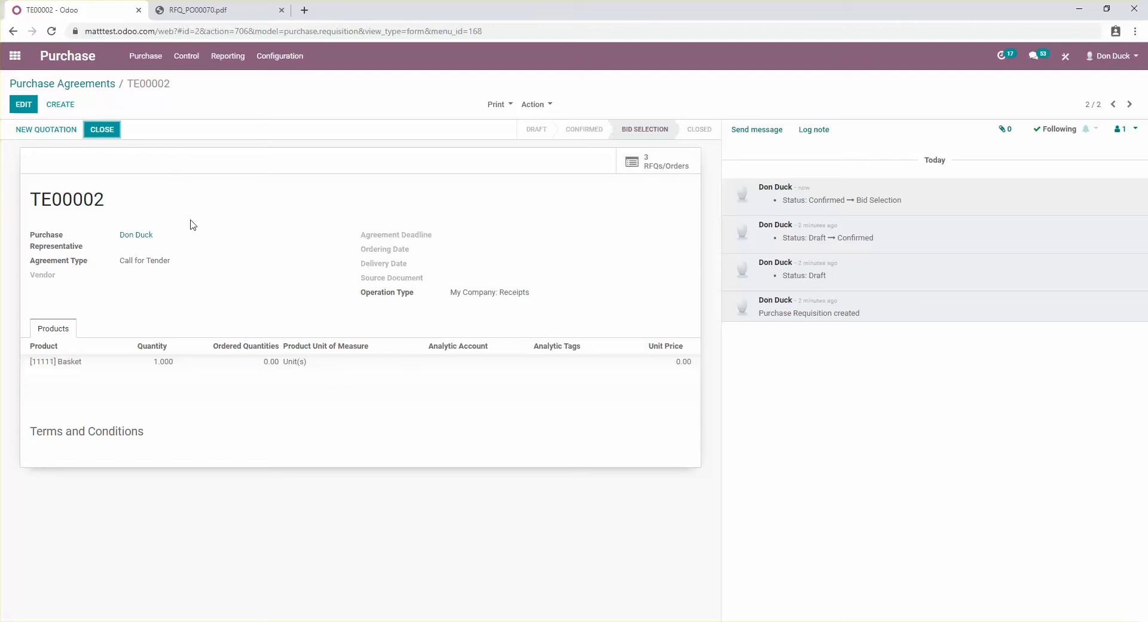
{"action": "left_click", "coordinate": [665, 167]}
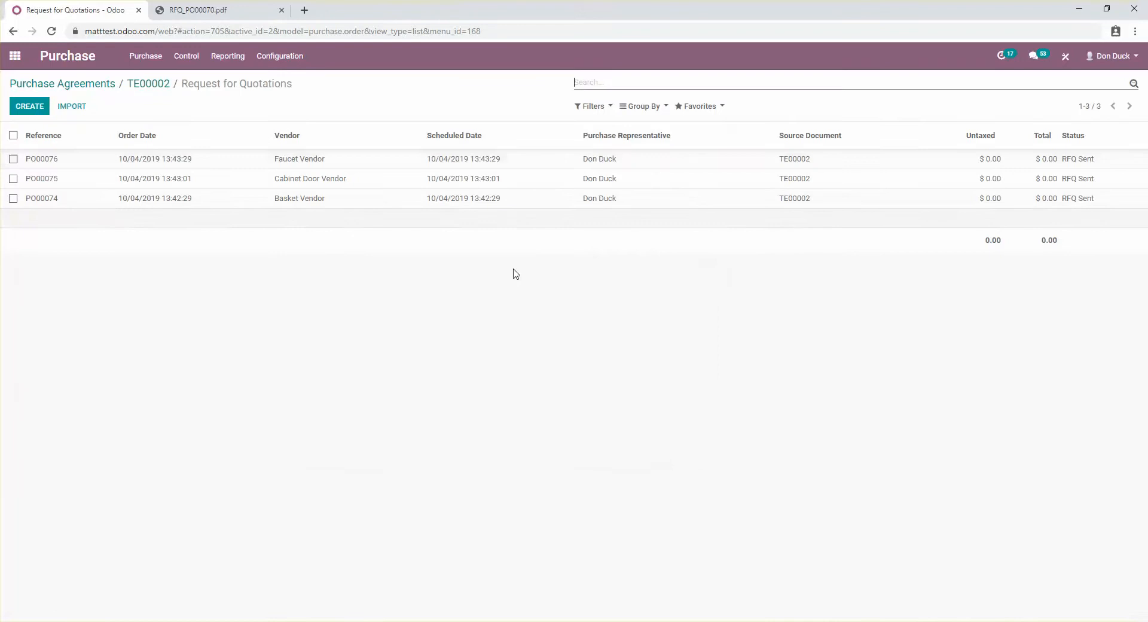
Set the Basket line's unit price to 12 in the Faucet Vendor quotation and save it
{"action": "left_click", "coordinate": [333, 169]}
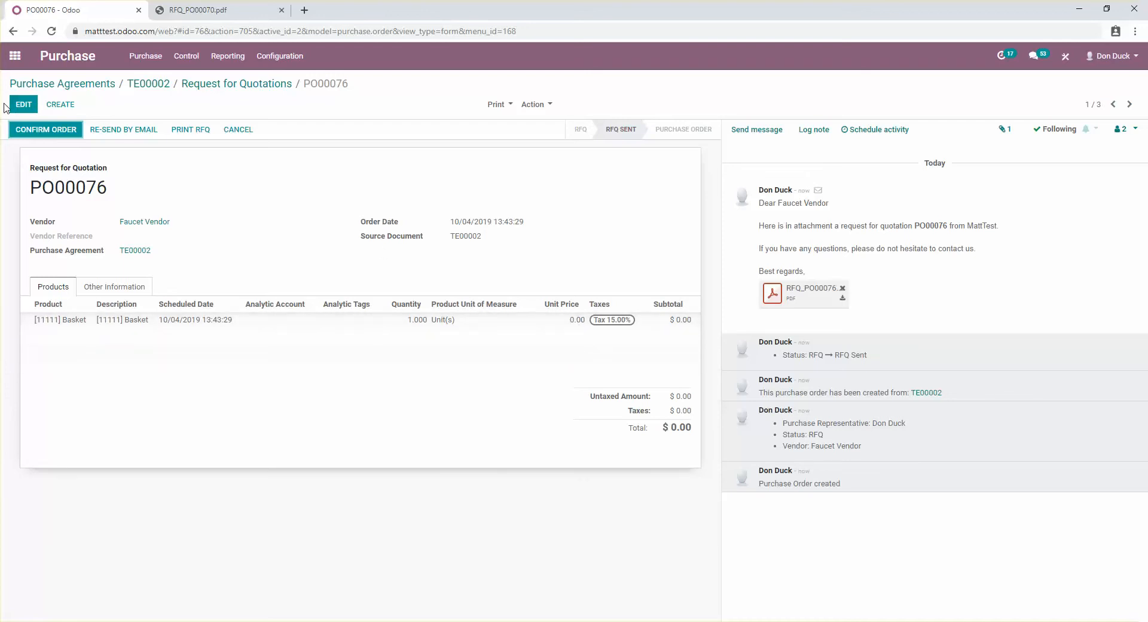
{"action": "left_click", "coordinate": [23, 105]}
{"action": "left_click", "coordinate": [565, 327]}
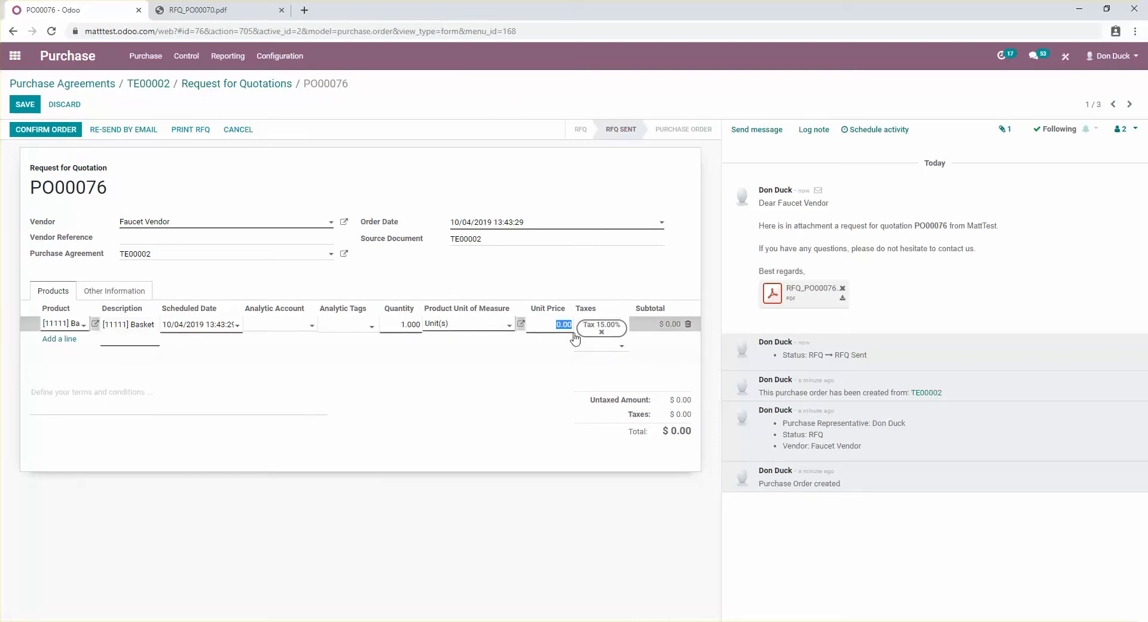
{"action": "type", "text": "12"}
{"action": "left_click", "coordinate": [25, 108]}
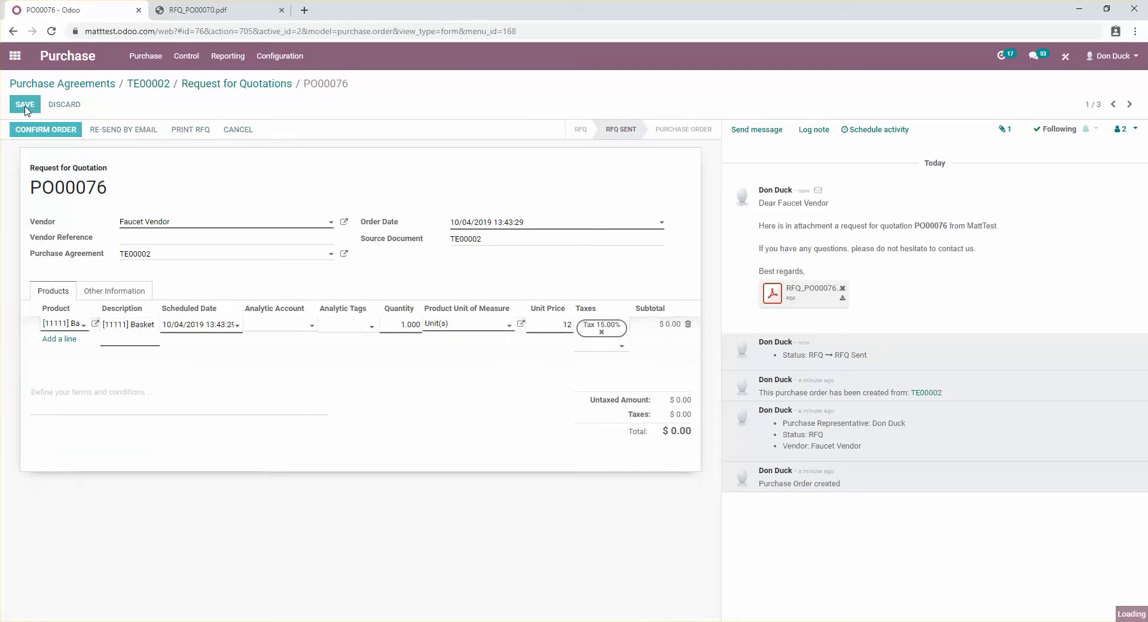
Set the Basket line's unit price to 15 in the Cabinet Door Vendor quotation and save it
{"action": "left_click", "coordinate": [1129, 105]}
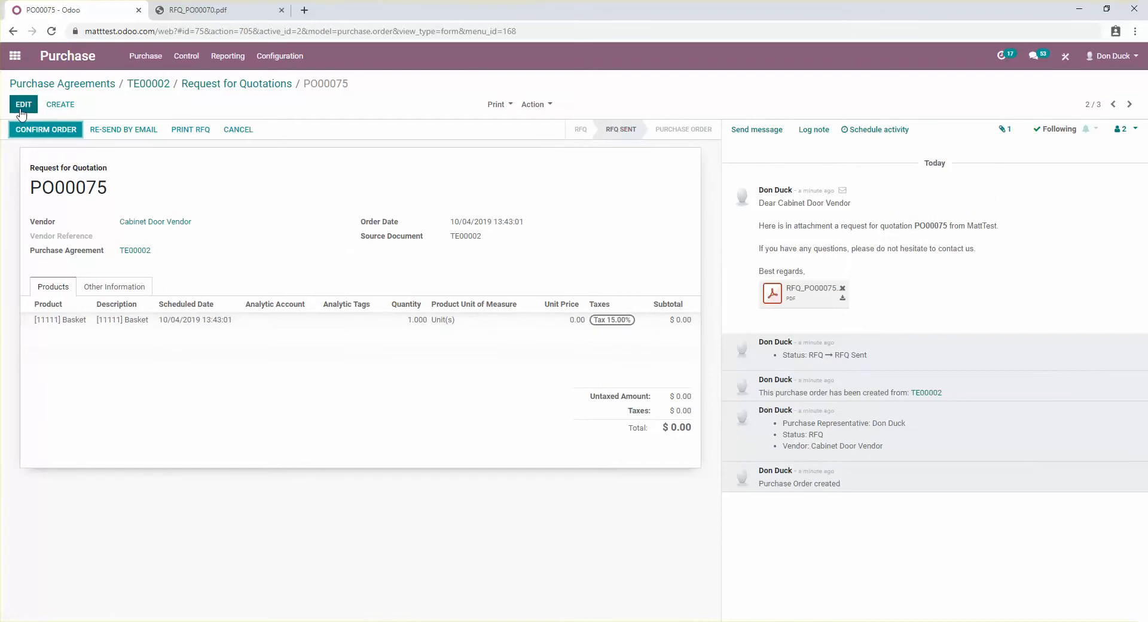
{"action": "left_click", "coordinate": [562, 319]}
{"action": "left_click", "coordinate": [563, 325]}
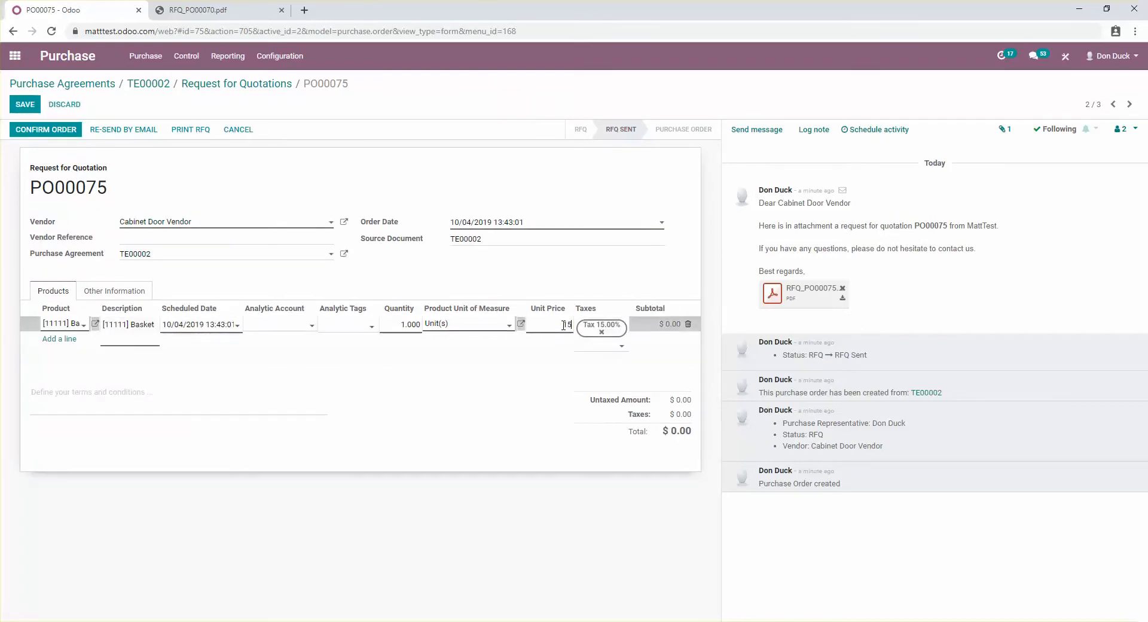
{"action": "left_click", "coordinate": [24, 104]}
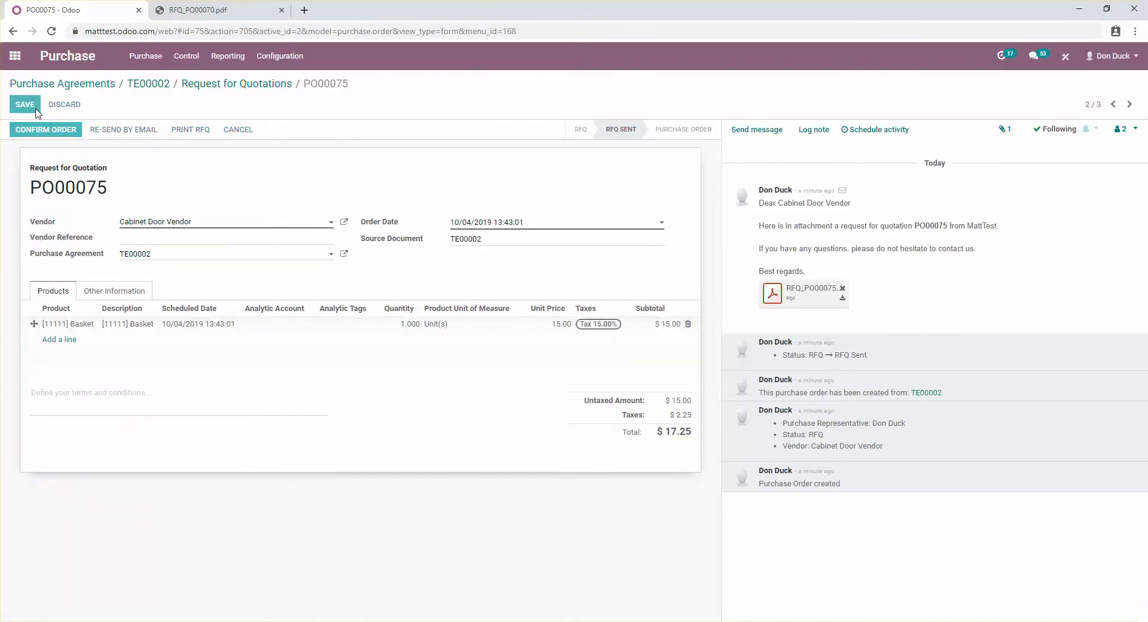
Save a unit price of 9 for the Basket line in the Basket Vendor quotation and confirm the order
{"action": "left_click", "coordinate": [1129, 105]}
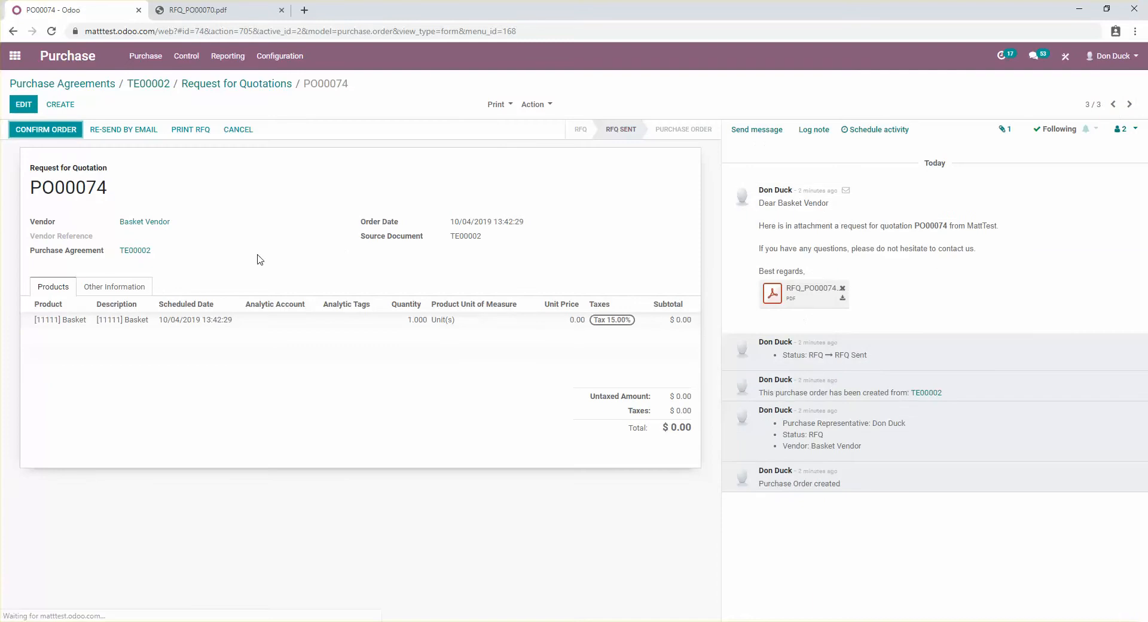
{"action": "left_click", "coordinate": [24, 104]}
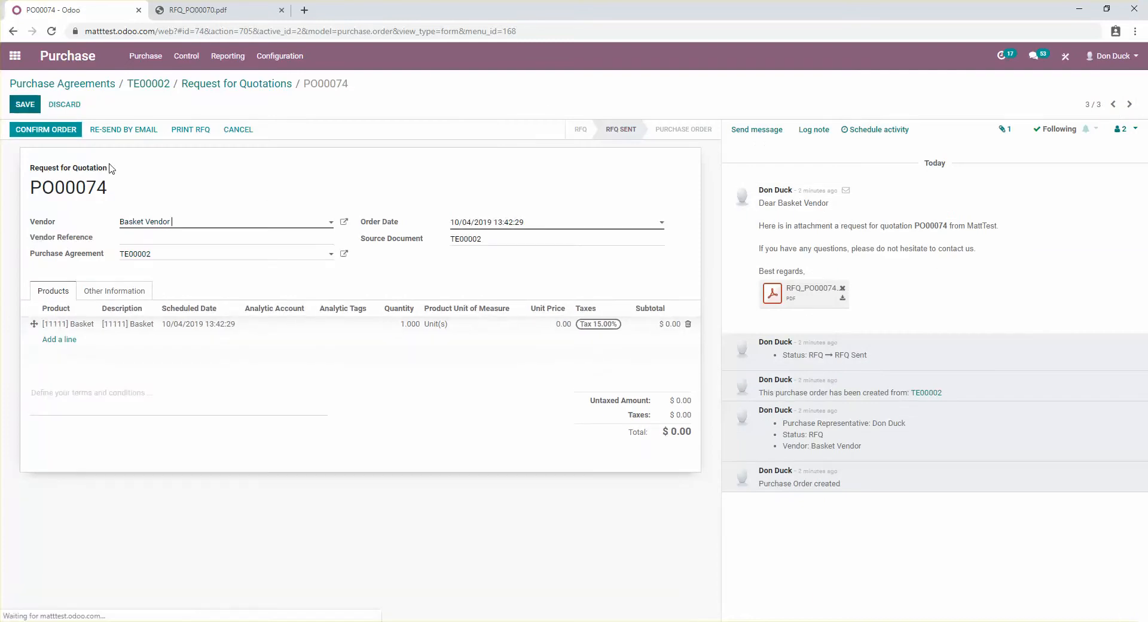
{"action": "left_click", "coordinate": [564, 326]}
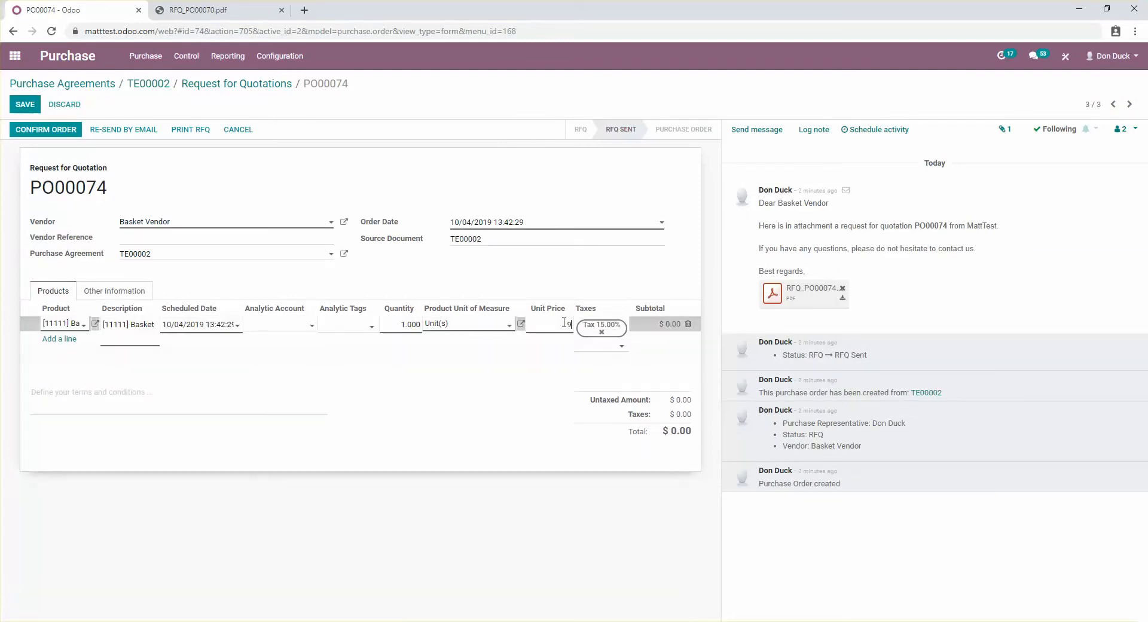
{"action": "left_click", "coordinate": [13, 109]}
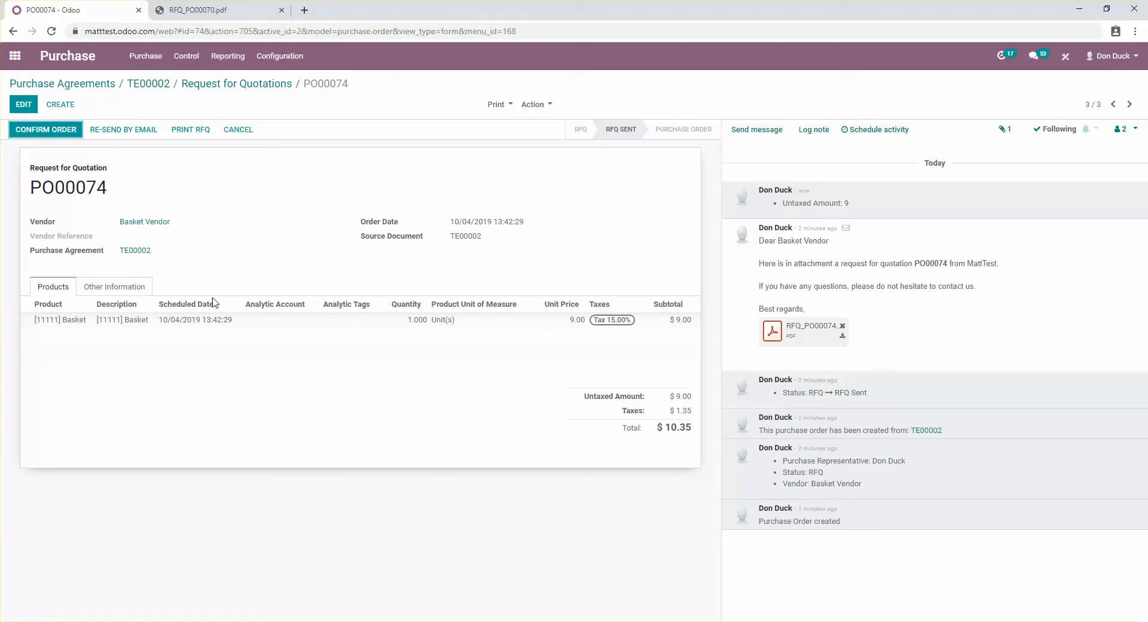
{"action": "left_click", "coordinate": [53, 130]}
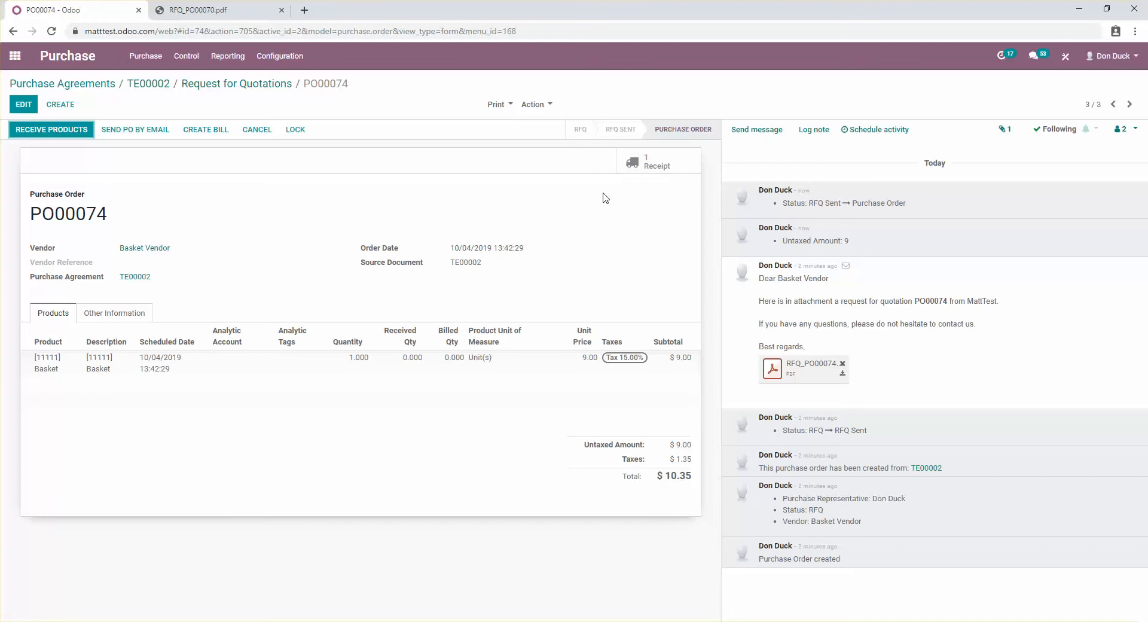
Check the status of agreement TE00002 and its related orders, including the Basket Vendor purchase order
{"action": "left_click", "coordinate": [157, 83]}
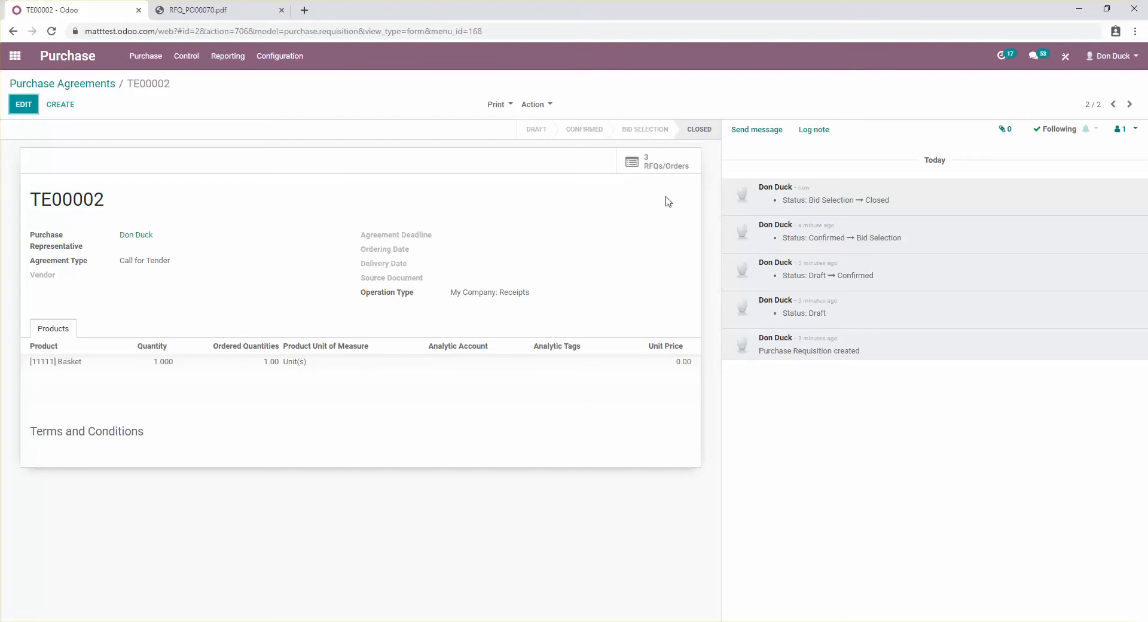
{"action": "left_click", "coordinate": [662, 164]}
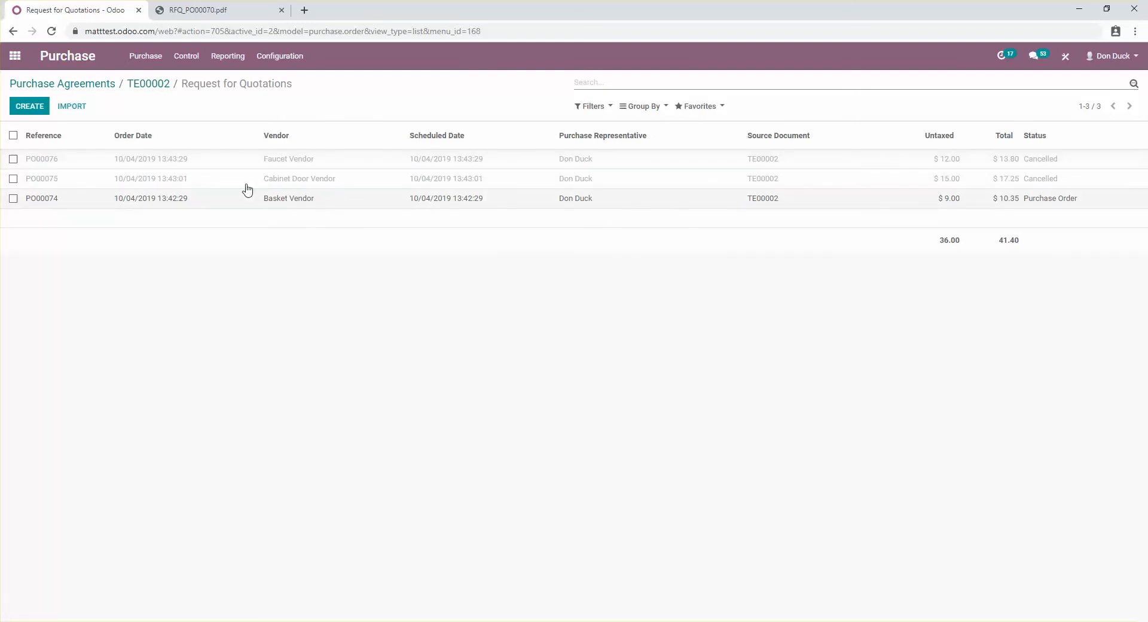
{"action": "left_click", "coordinate": [353, 204]}
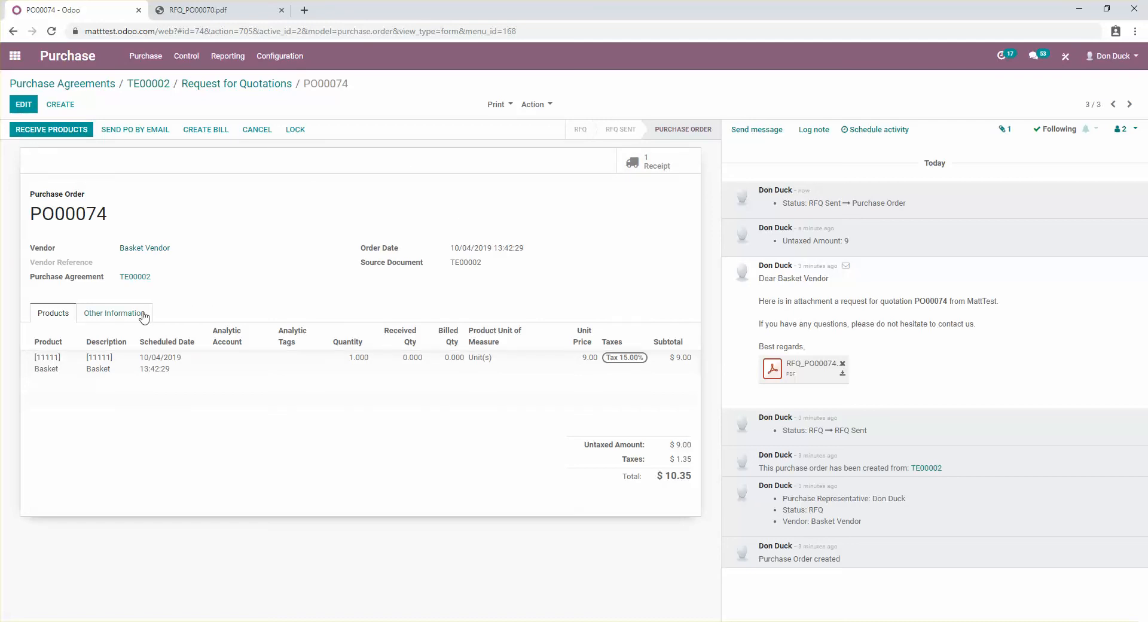
{"action": "left_click", "coordinate": [242, 86]}
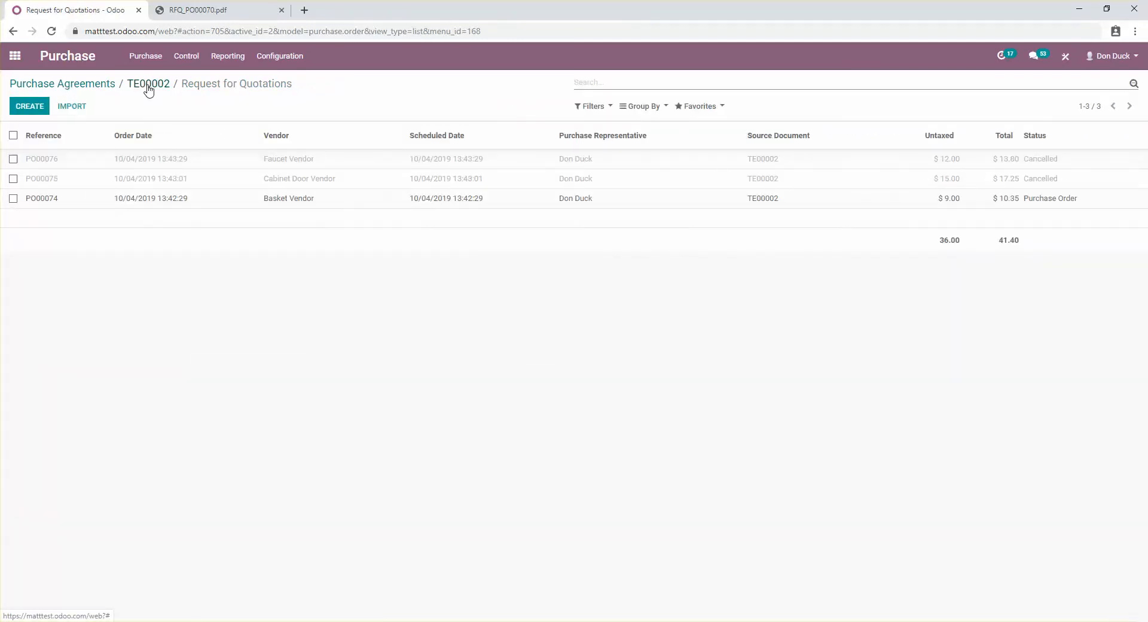
Look over the list of purchase agreements and go back to the overview of all requests for quotation
{"action": "left_click", "coordinate": [148, 85]}
{"action": "left_click", "coordinate": [73, 86]}
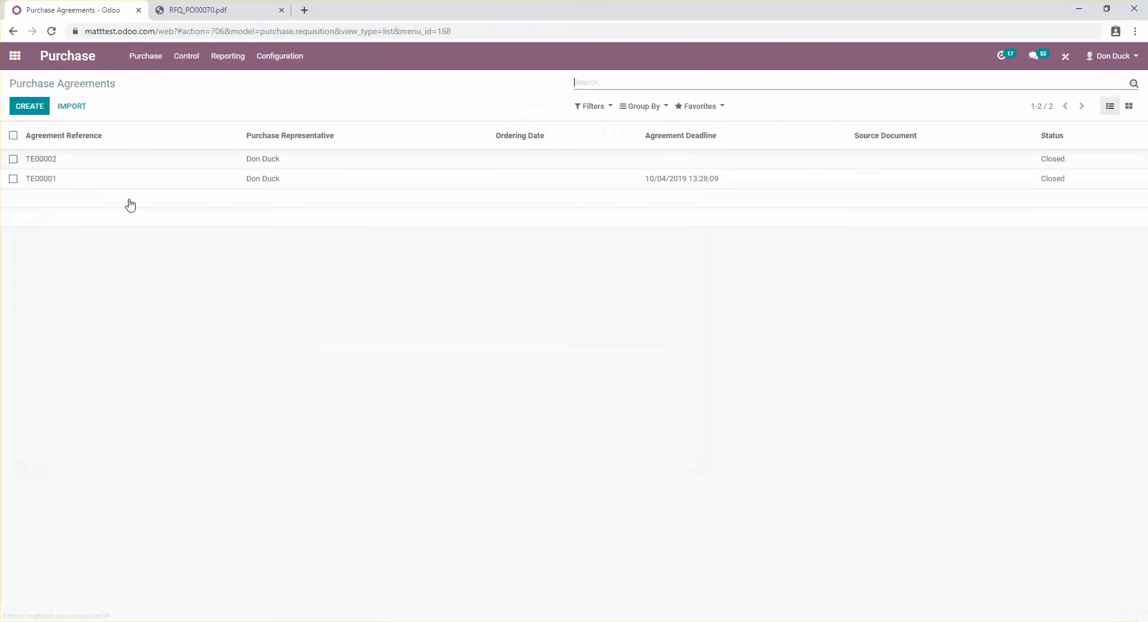
{"action": "left_click", "coordinate": [74, 68]}
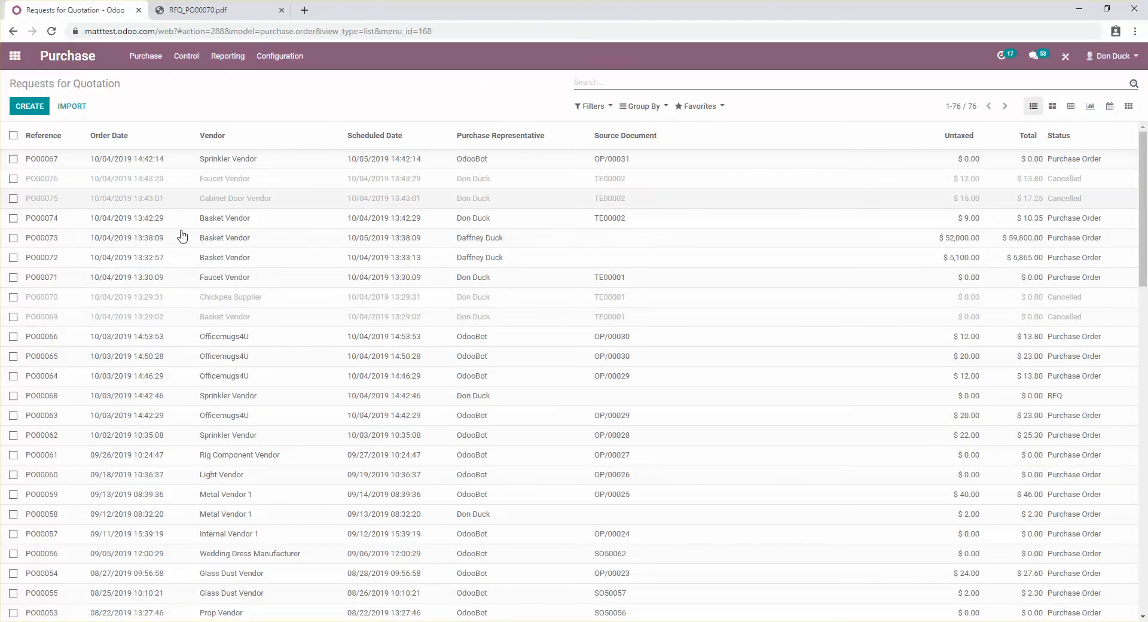
Review the Purchase Agreements option in the Purchase settings and return to the requests for quotation
{"action": "left_click", "coordinate": [272, 57]}
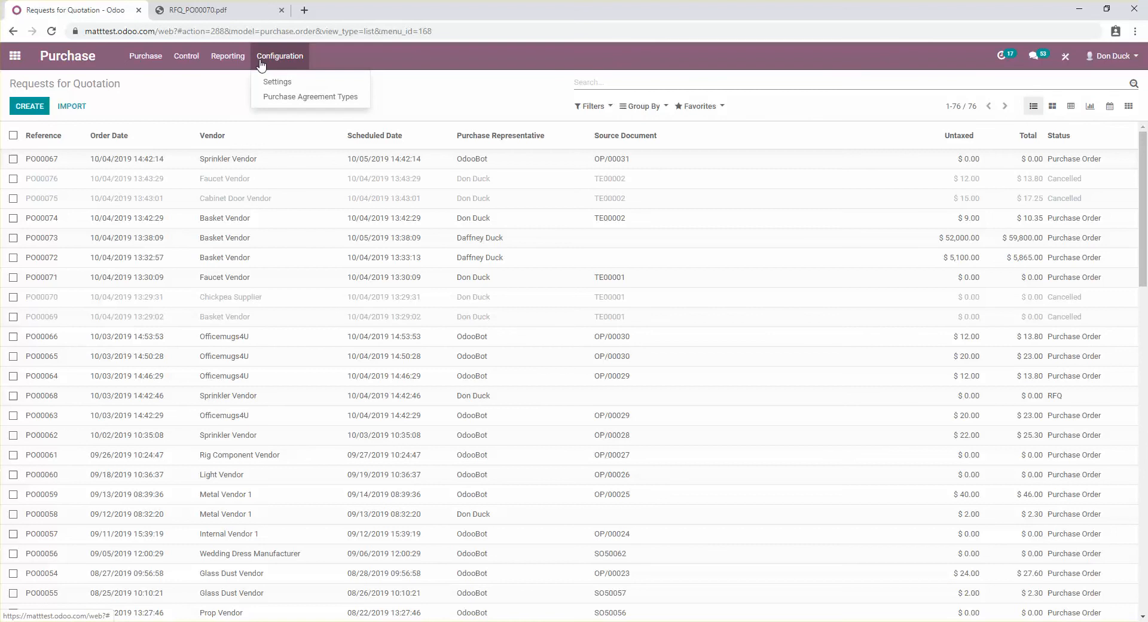
{"action": "left_click", "coordinate": [213, 89]}
{"action": "left_click", "coordinate": [272, 56]}
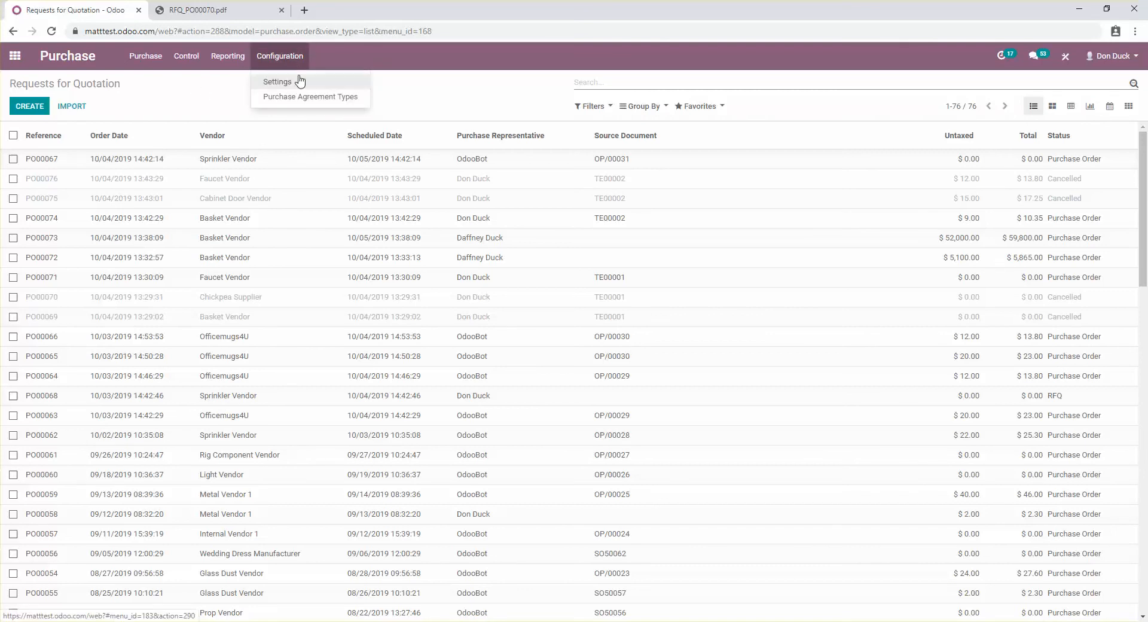
{"action": "left_click", "coordinate": [299, 78]}
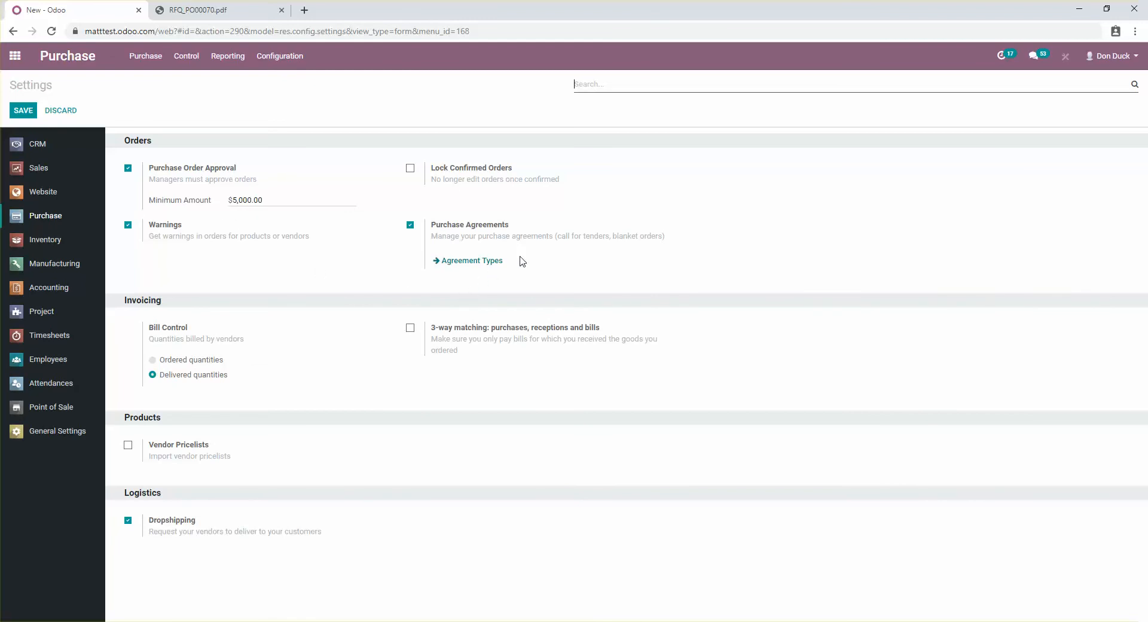
{"action": "left_click_drag", "start_coordinate": [565, 236], "coordinate": [595, 236]}
{"action": "left_click", "coordinate": [595, 236]}
{"action": "left_click", "coordinate": [67, 56]}
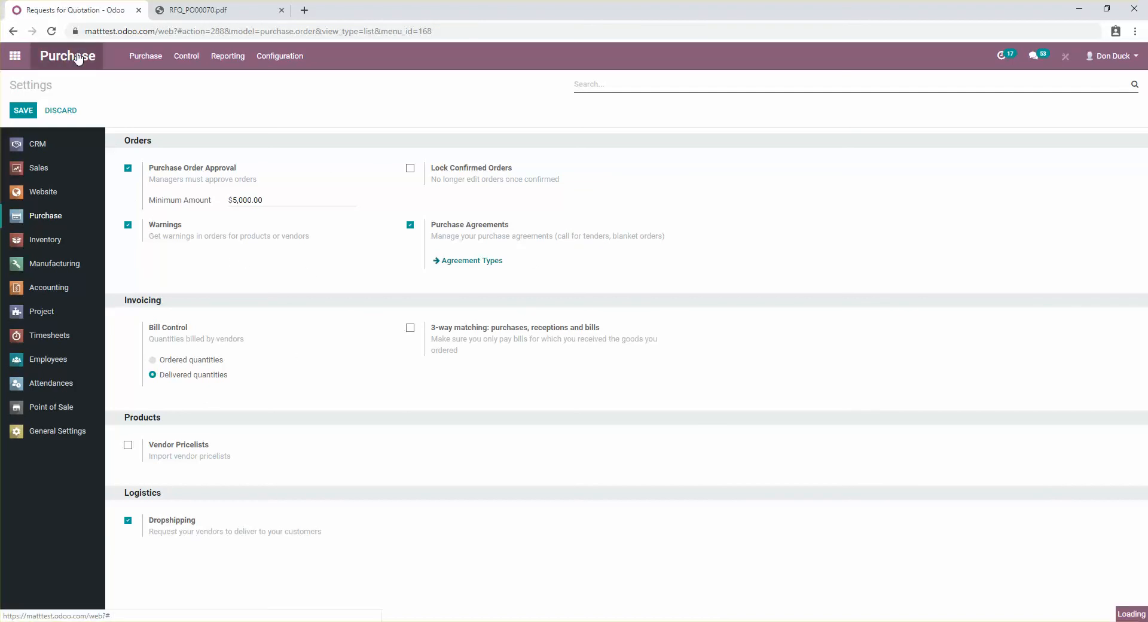